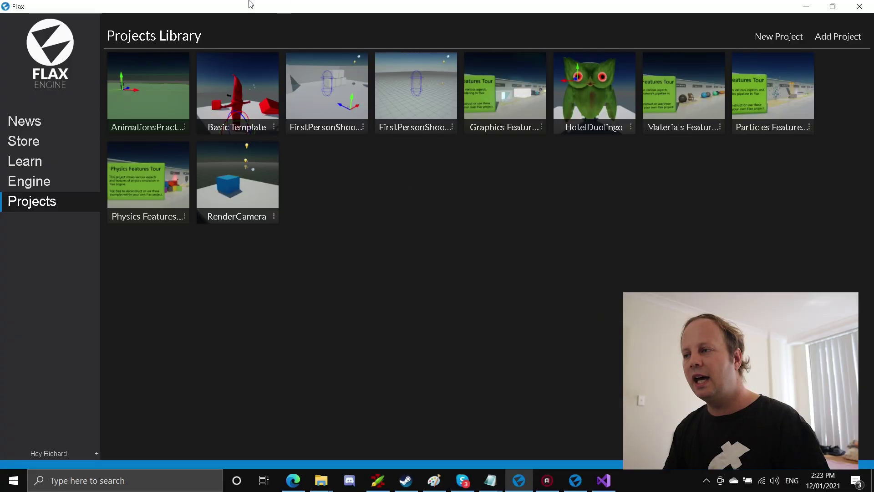
Show the launcher's News page listing the Flax 1.0 release and other posts.
left_click(40, 121)
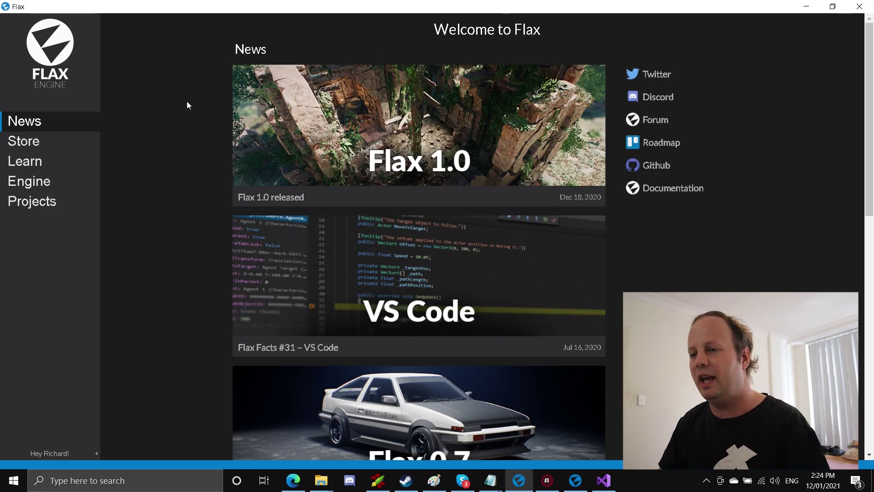
Browse the Store and Learn manual pages, then view the installed engine versions.
left_click(20, 154)
left_click(18, 148)
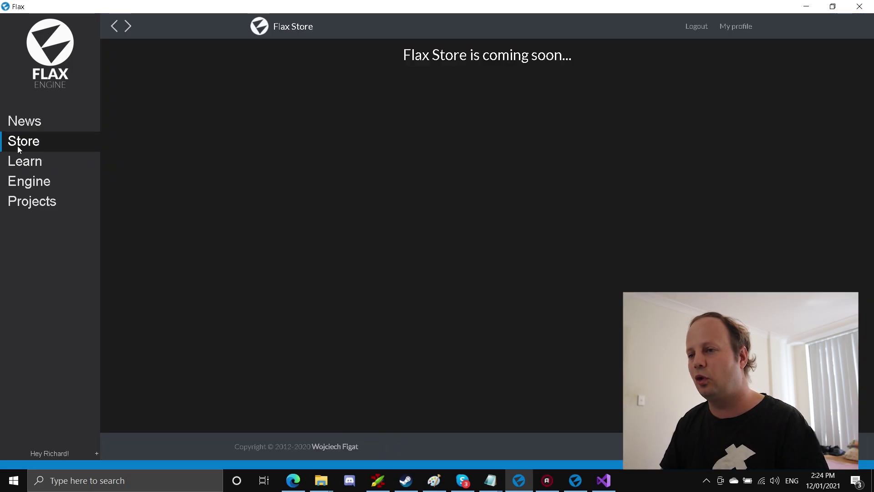
left_click(34, 164)
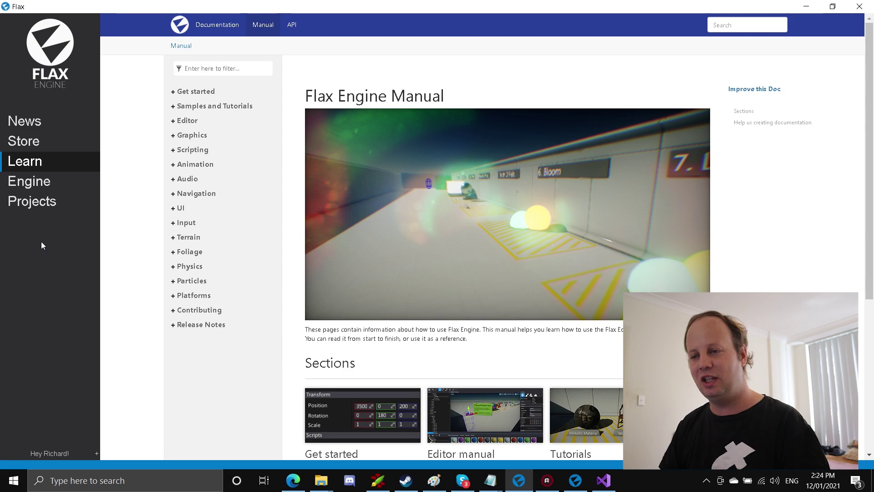
left_click(41, 187)
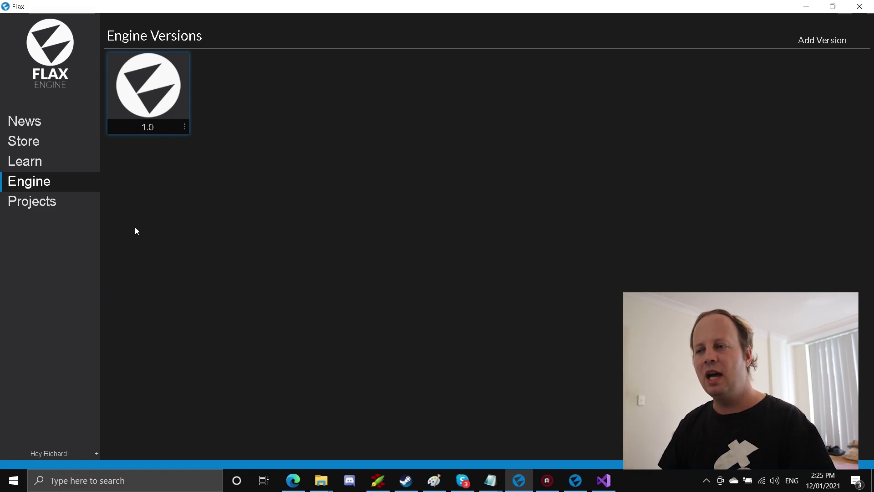
Check engine version 1.0's options menu, close it, and return to the Projects Library.
left_click(185, 126)
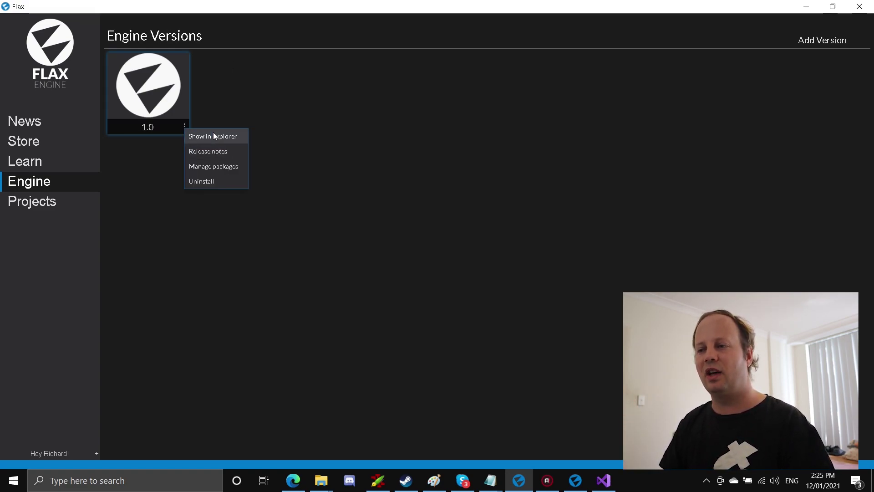
left_click(157, 194)
left_click(70, 201)
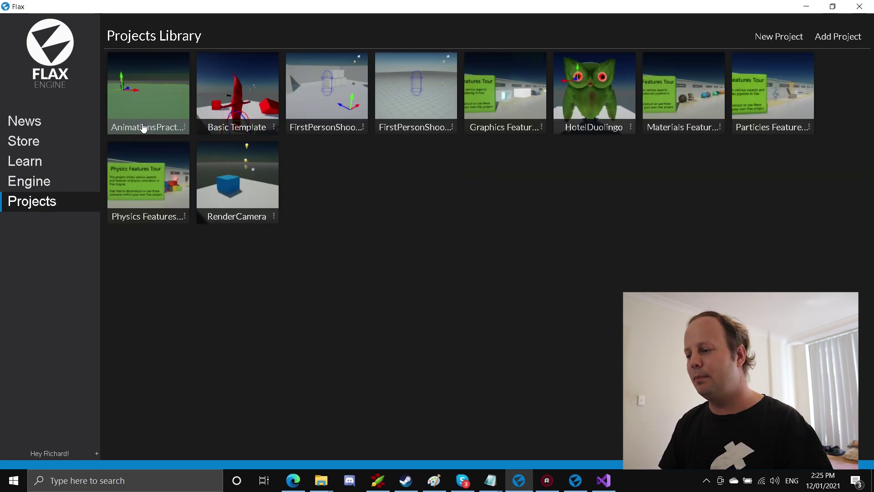
Switch to the editor running AnimationsPractice and start Play Mode.
left_click(575, 480)
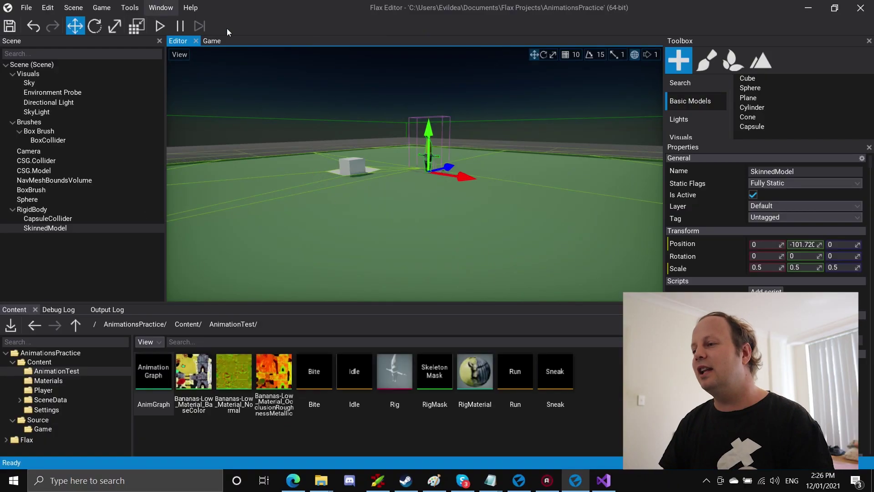
left_click(162, 26)
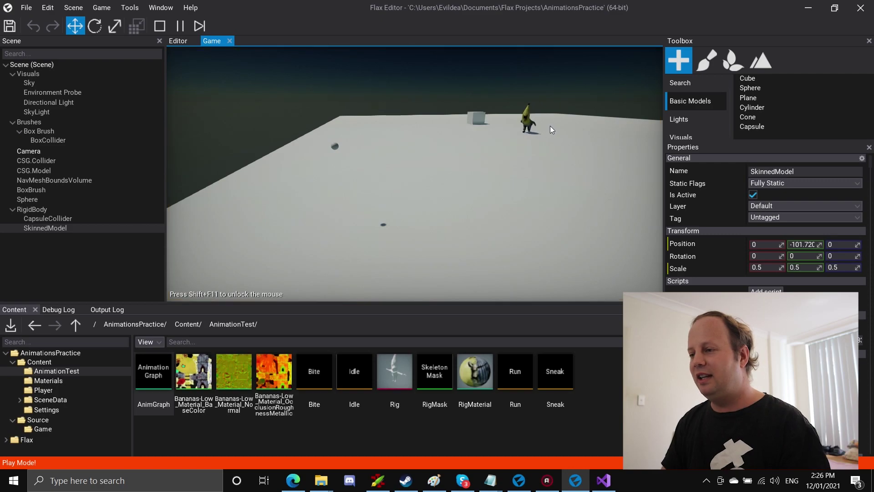
Walk the banana character around with the S key during play.
key("s")
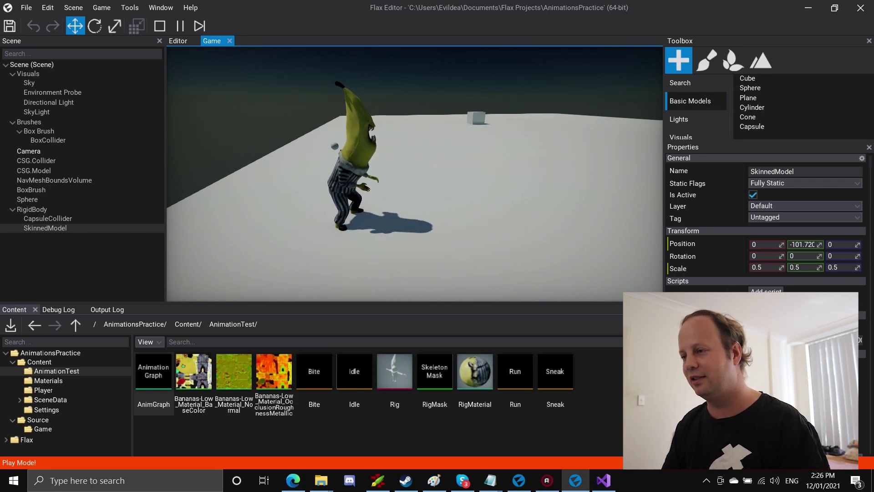
left_click(708, 226)
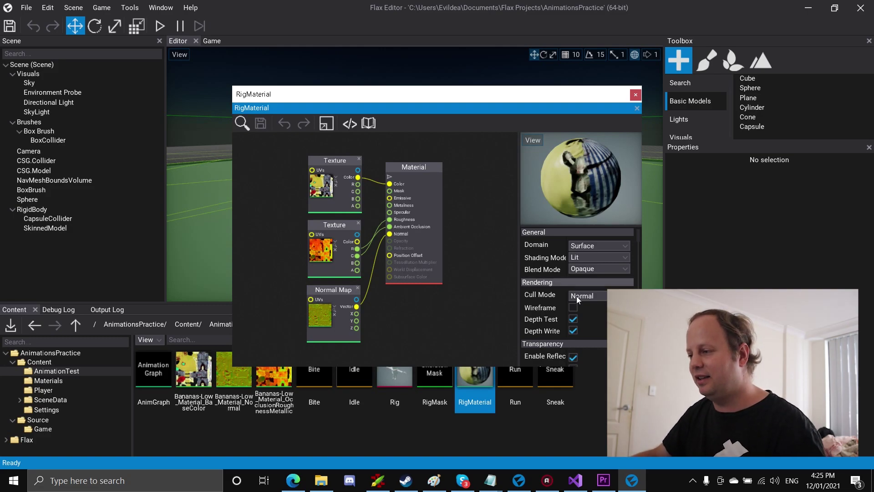
left_click(604, 246)
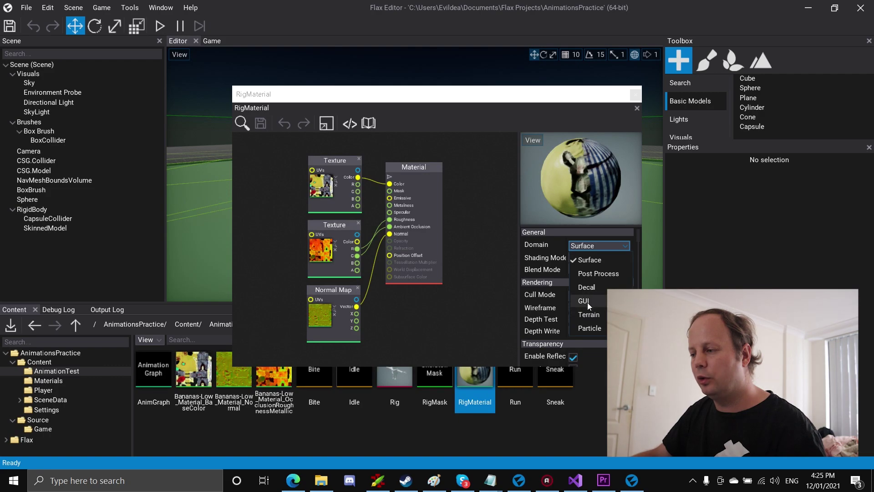
left_click(575, 265)
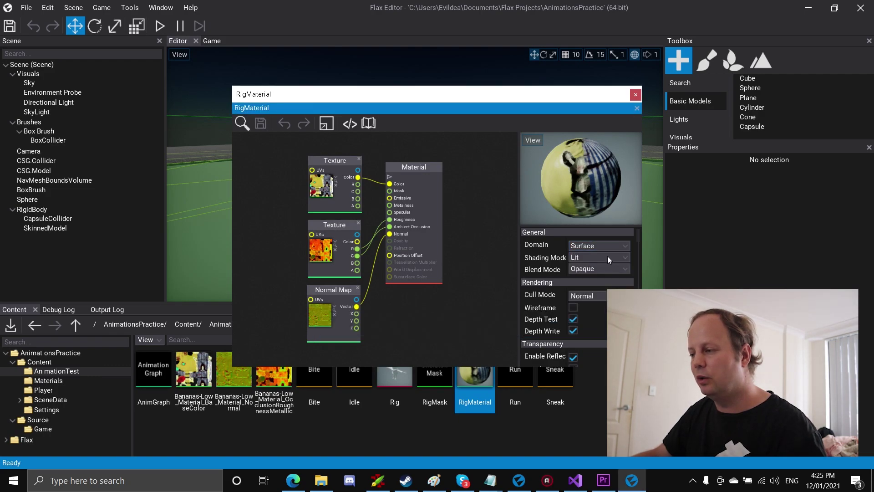
left_click(607, 255)
left_click(592, 272)
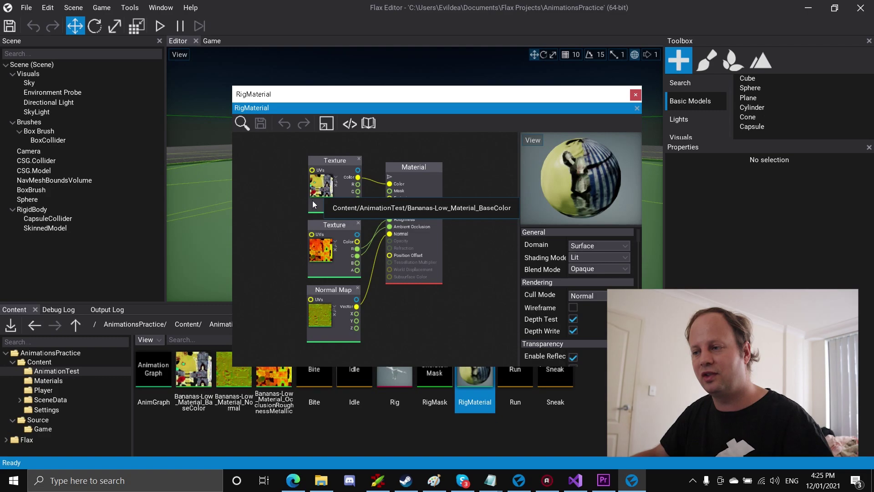
Search the RigMaterial graph's node list for 'vec' and 'col' without adding nodes, then pan the graph.
right_click(262, 181)
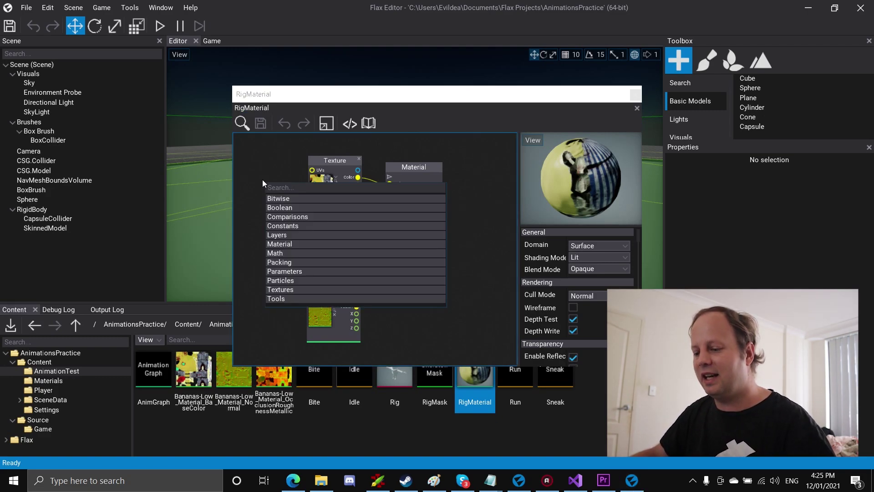
type("vec")
key("BackSpace")
key("BackSpace")
key("BackSpace")
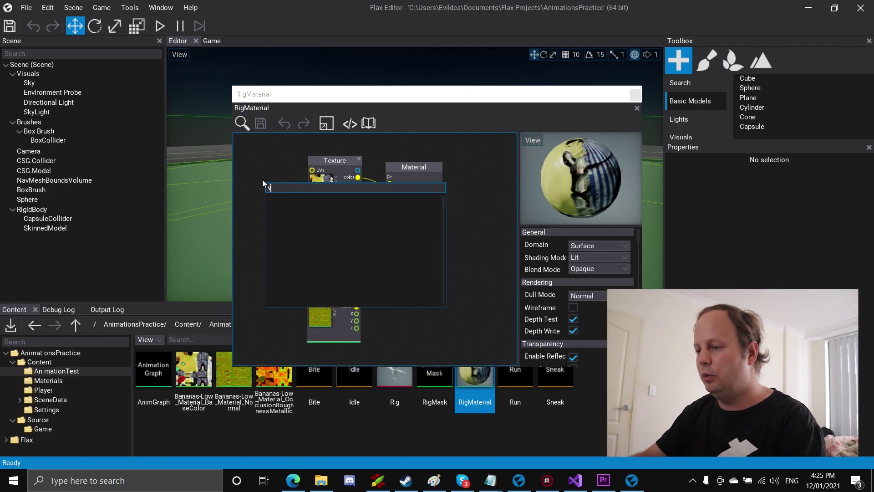
type("col")
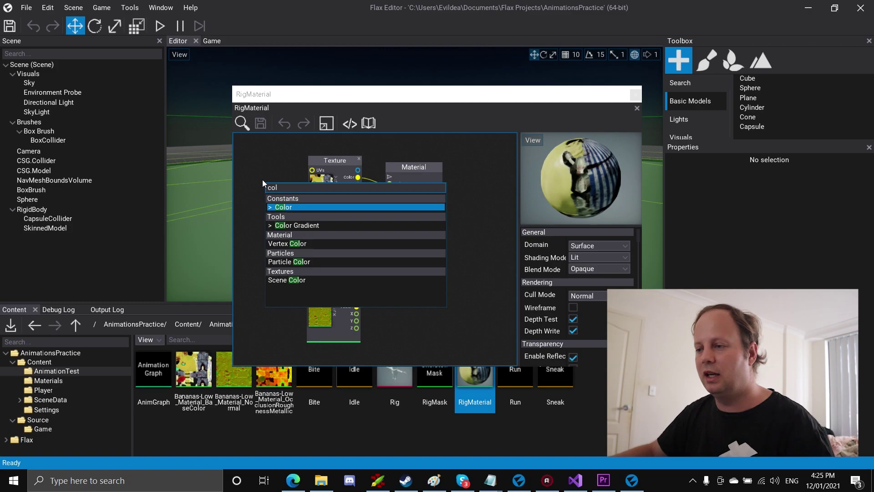
left_click(269, 152)
right_click_drag(276, 176, 301, 182)
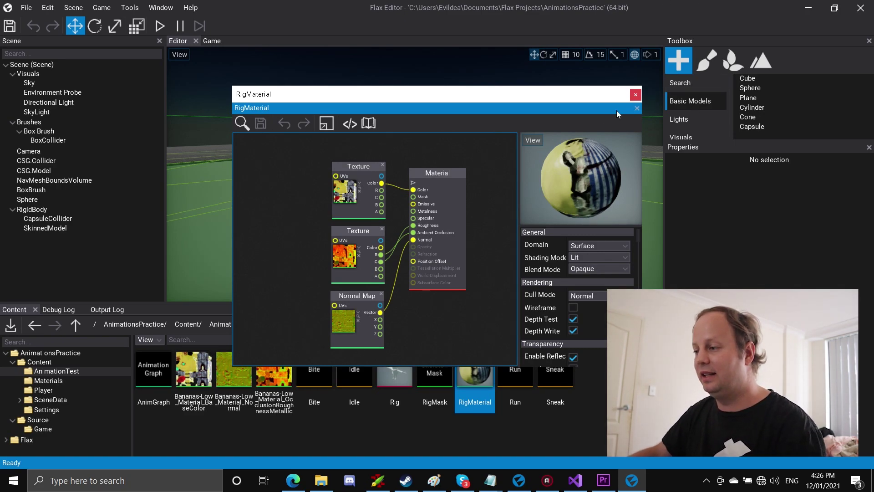
Scroll down the material properties, then close the RigMaterial editor.
scroll(592, 182, "down", 3)
scroll(587, 331, "down", 8)
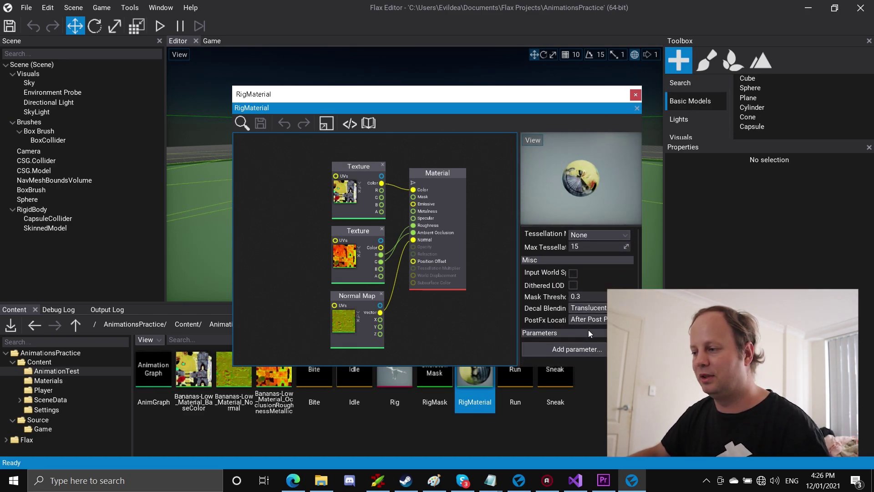
left_click(635, 94)
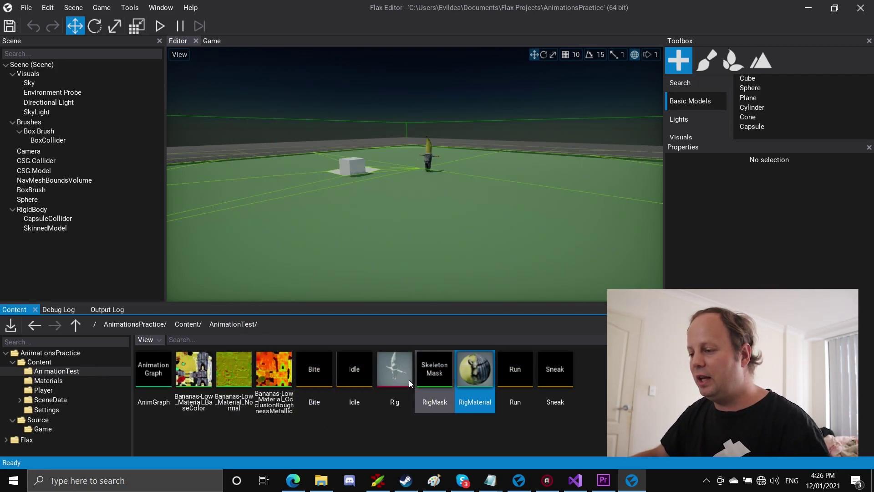
Import Bite.fbx into AnimationTest with its import Type kept as Animation.
left_click(331, 480)
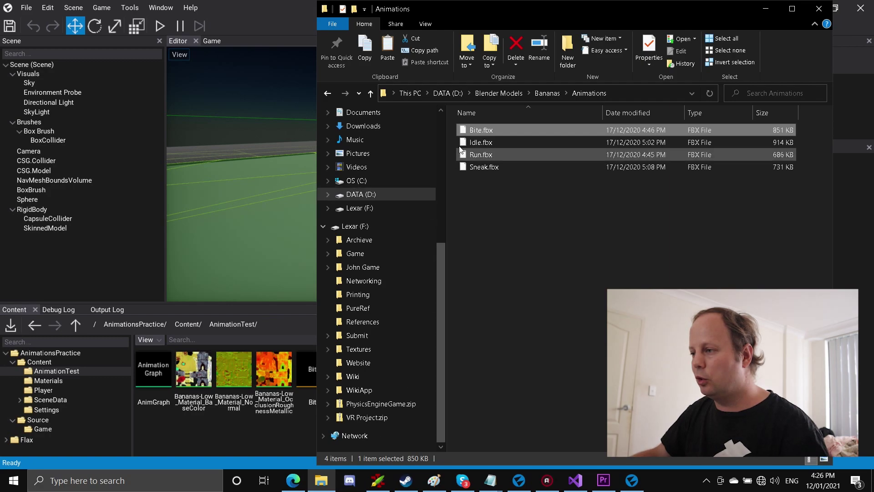
left_click_drag(484, 129, 317, 408)
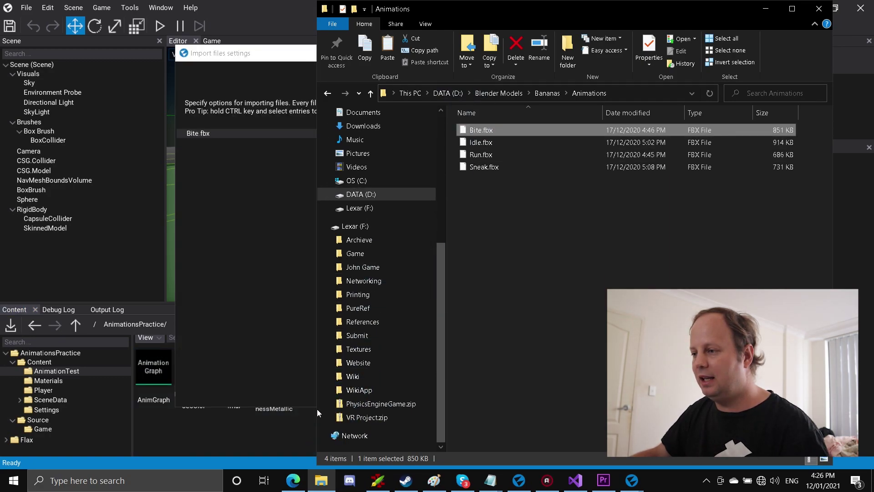
left_click(587, 136)
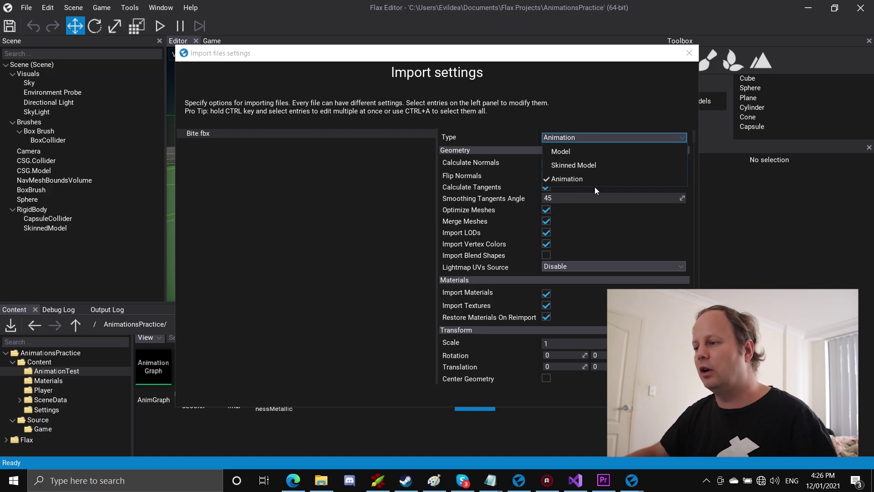
left_click(555, 114)
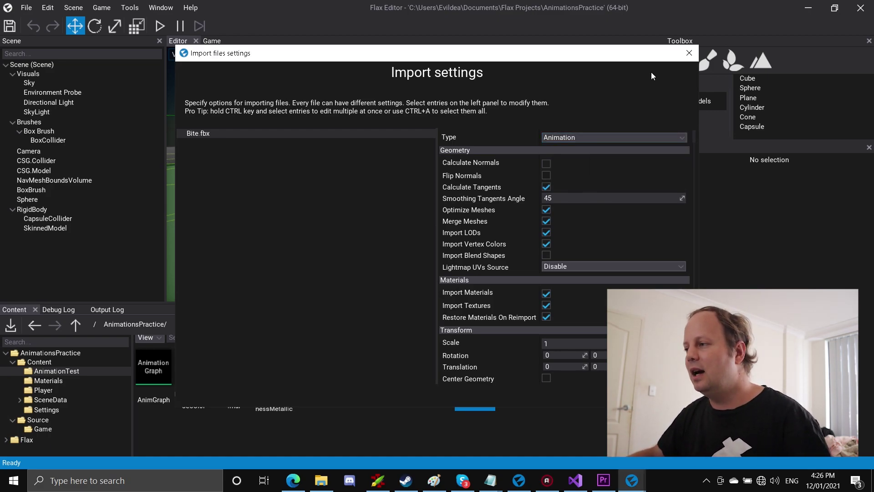
left_click(689, 53)
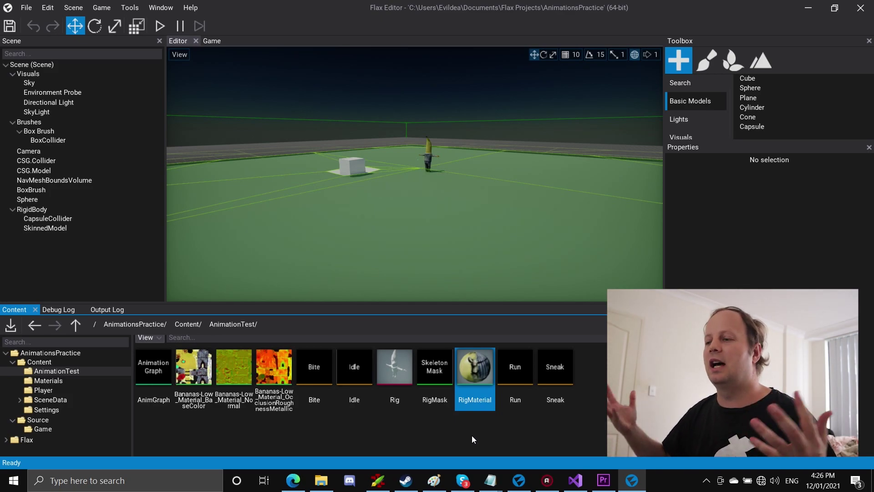
Open AnimGraph maximized, preview WalkingSpeed and IsAttacking changes on the model, and save.
double_click(162, 382)
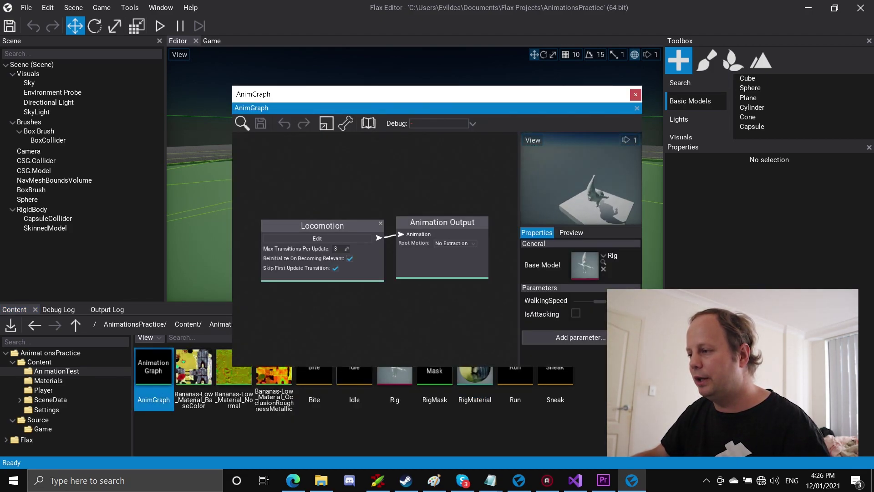
double_click(562, 101)
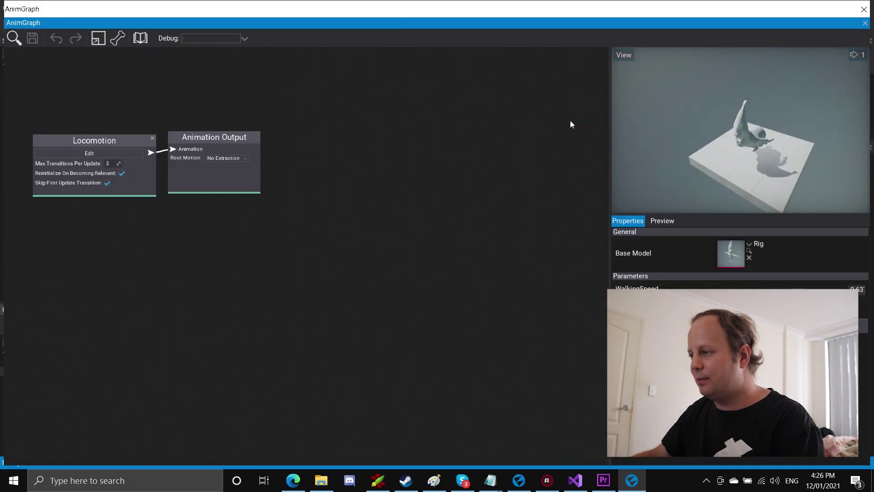
scroll(713, 140, "up", 3)
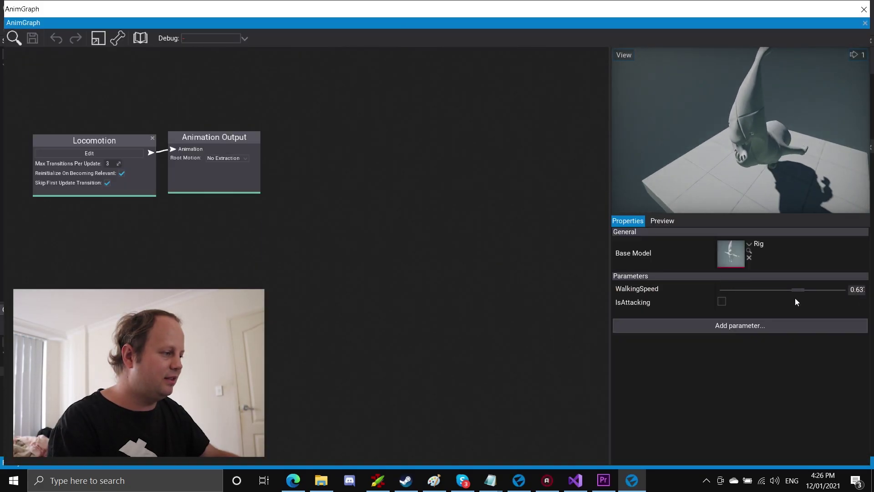
left_click_drag(795, 297, 695, 271)
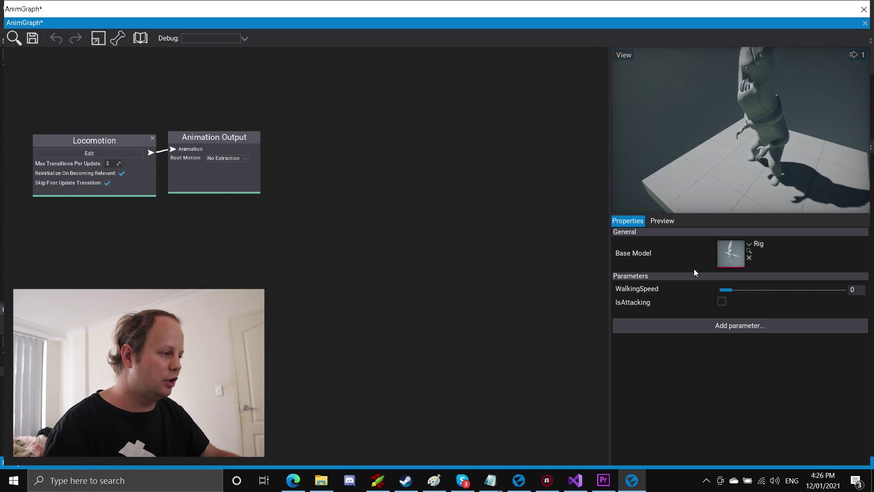
left_click(722, 303)
left_click_drag(730, 290, 802, 286)
left_click(722, 301)
key("ctrl+s")
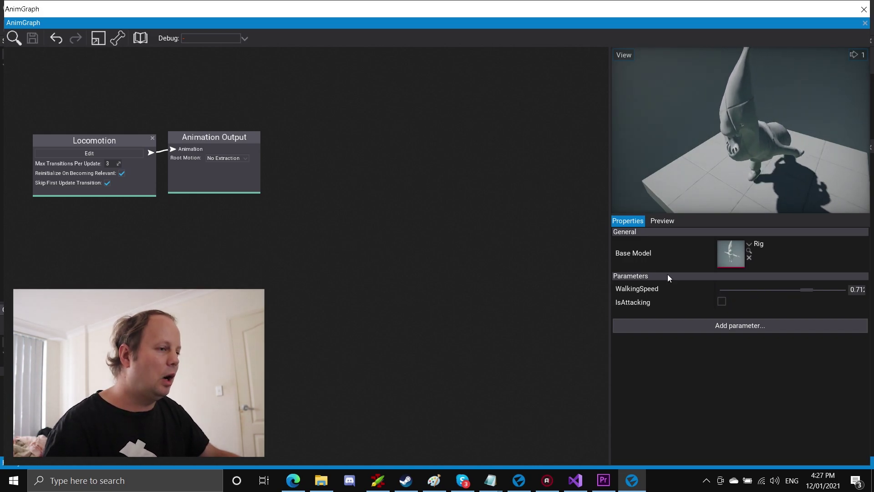
Reset WalkingSpeed to 0, fit the whole graph, and open the Locomotion state machine.
left_click_drag(809, 290, 649, 288)
left_click_drag(73, 146, 63, 123)
left_click(101, 36)
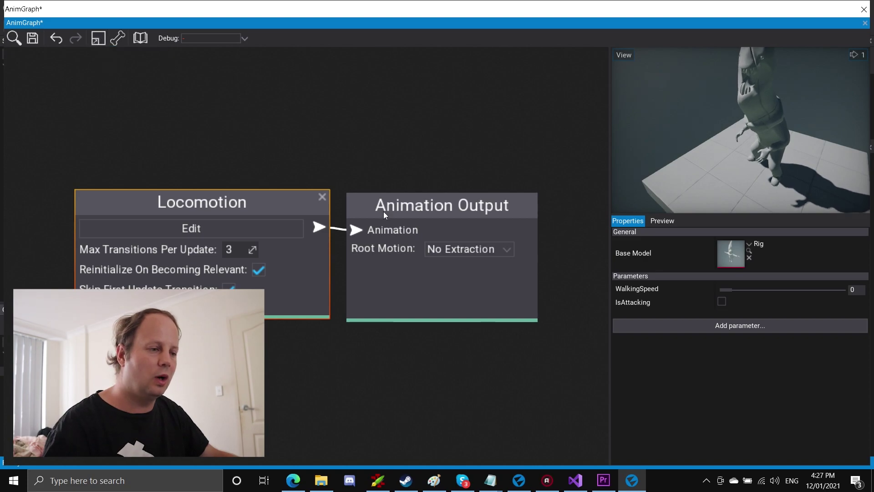
left_click(190, 226)
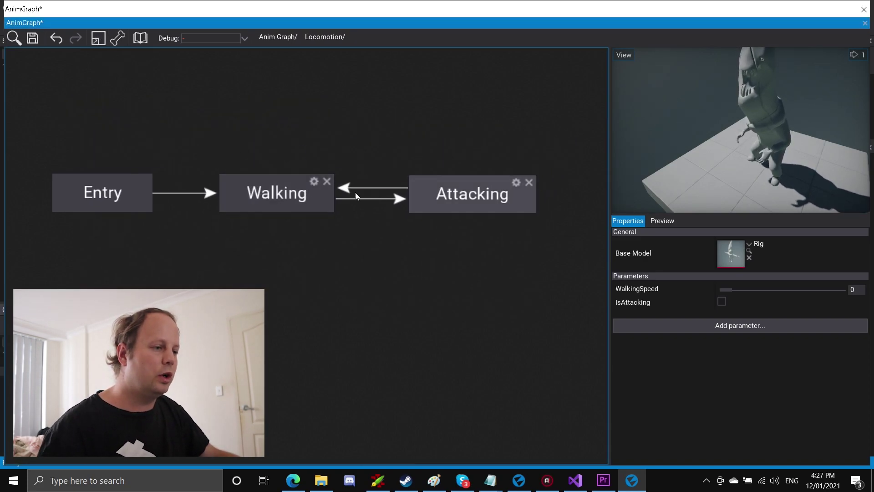
Open the Walking state's graph fitted to view and search nodes for 'ble' without adding any.
double_click(272, 184)
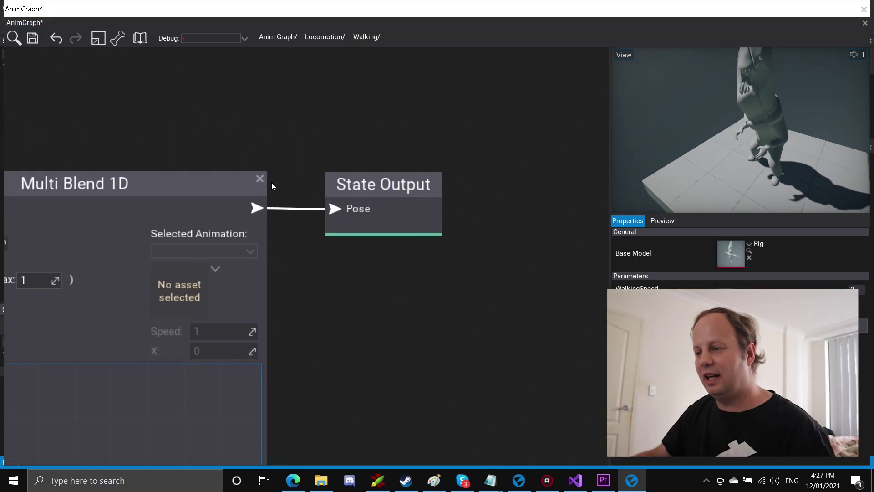
left_click(98, 37)
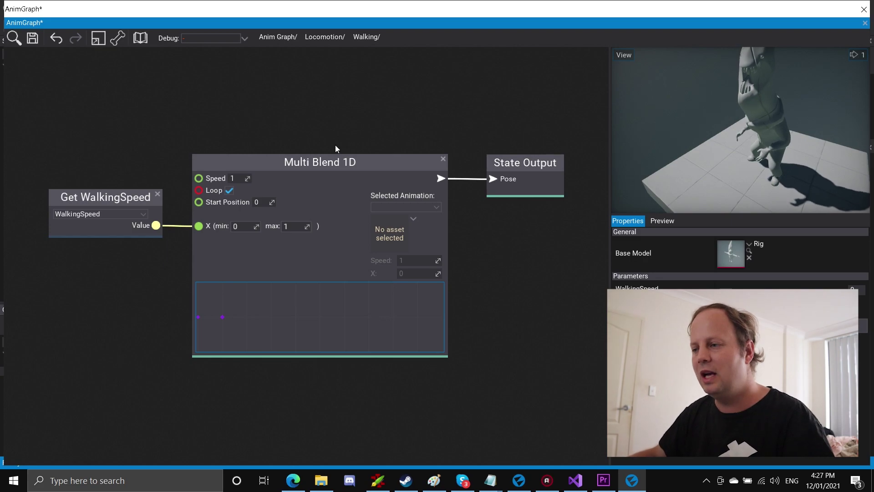
right_click(338, 104)
type("blen")
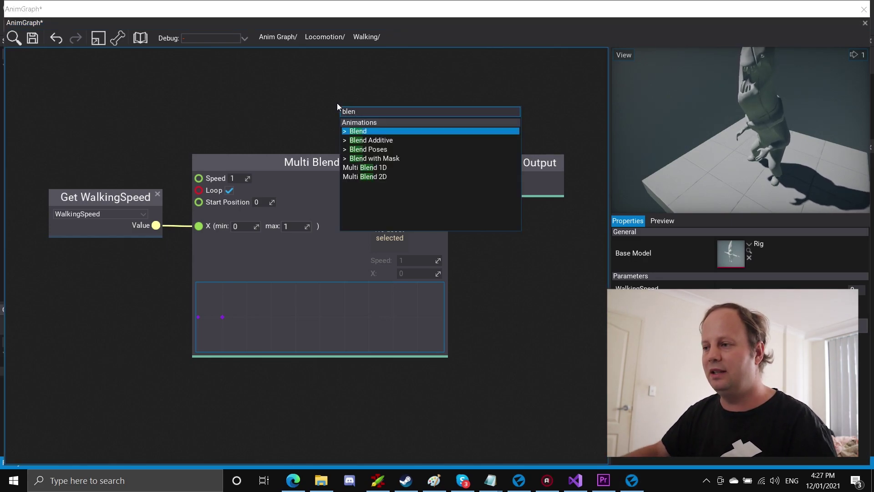
left_click(295, 114)
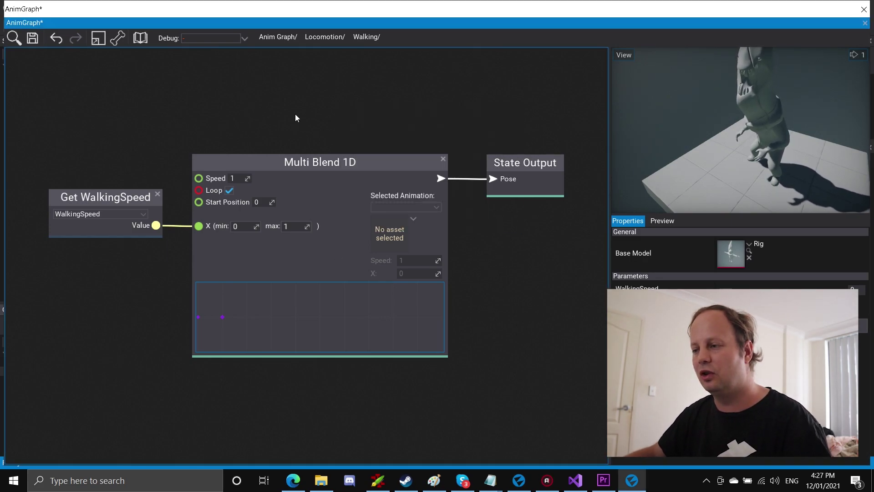
Select the Run blend point, nudge the Get WalkingSpeed node, and return to Locomotion.
left_click(434, 209)
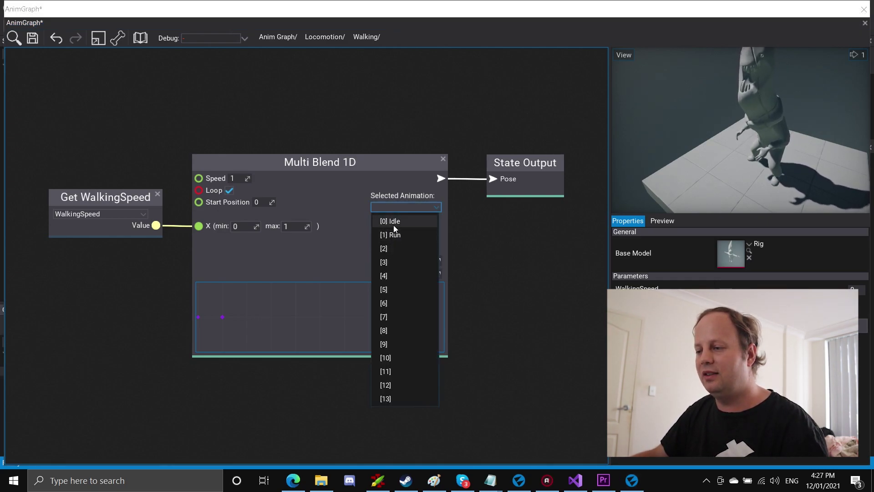
left_click(355, 201)
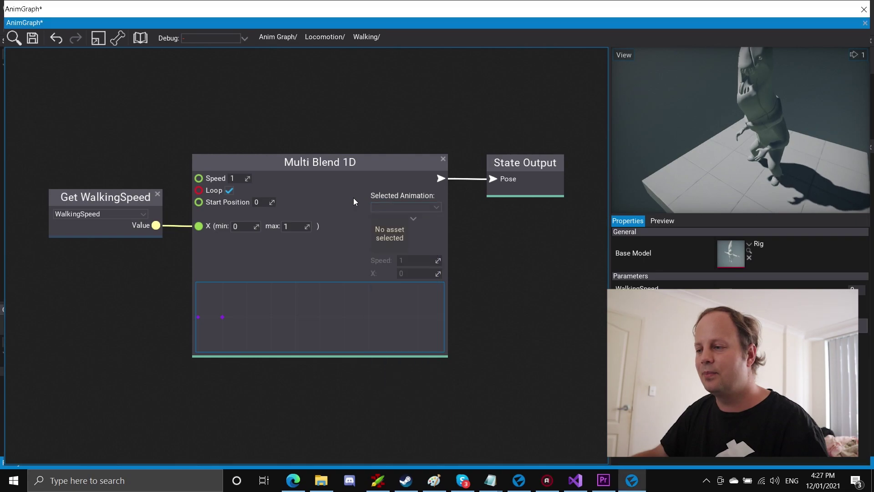
left_click(435, 209)
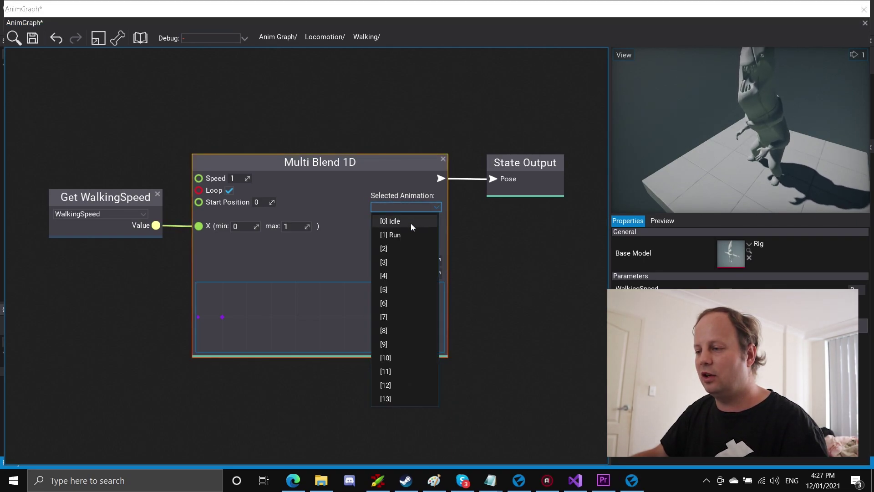
left_click(412, 232)
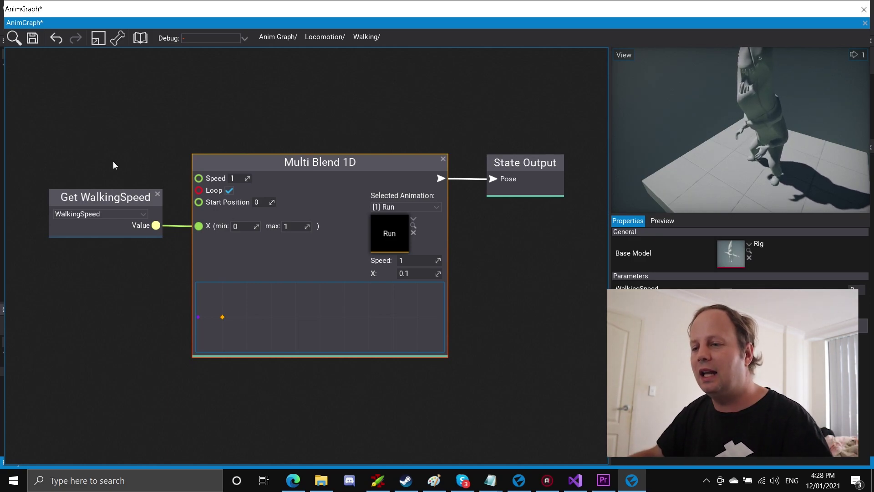
left_click_drag(86, 197, 110, 210)
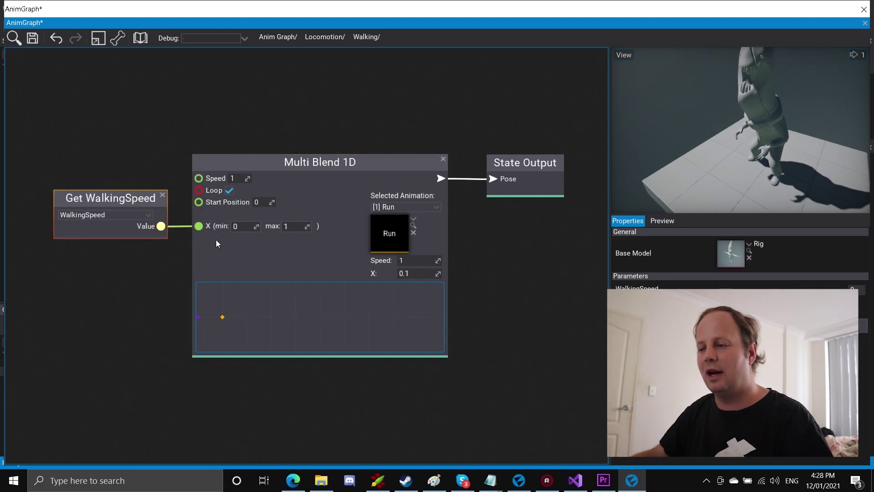
left_click(280, 104)
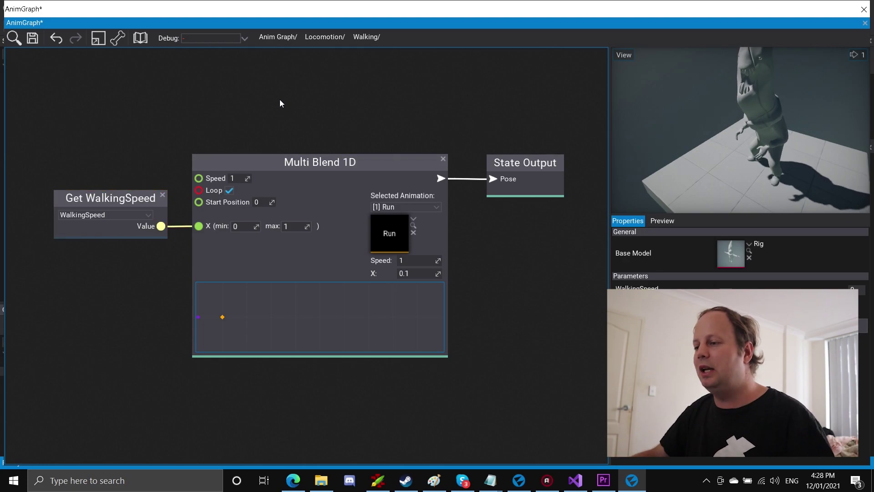
left_click(325, 38)
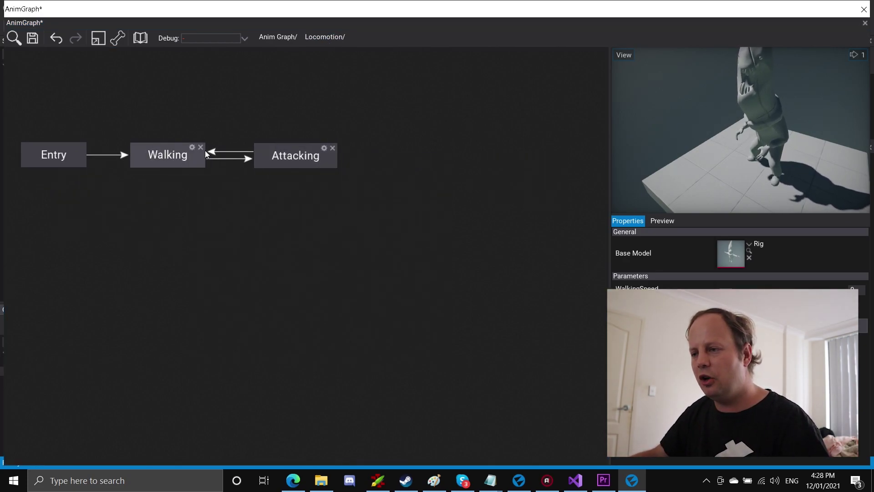
double_click(221, 152)
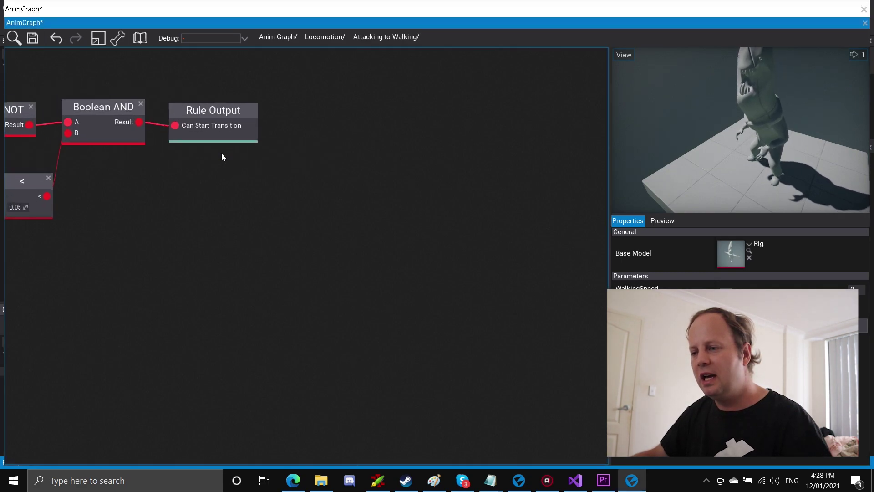
middle_click_drag(203, 227, 451, 259)
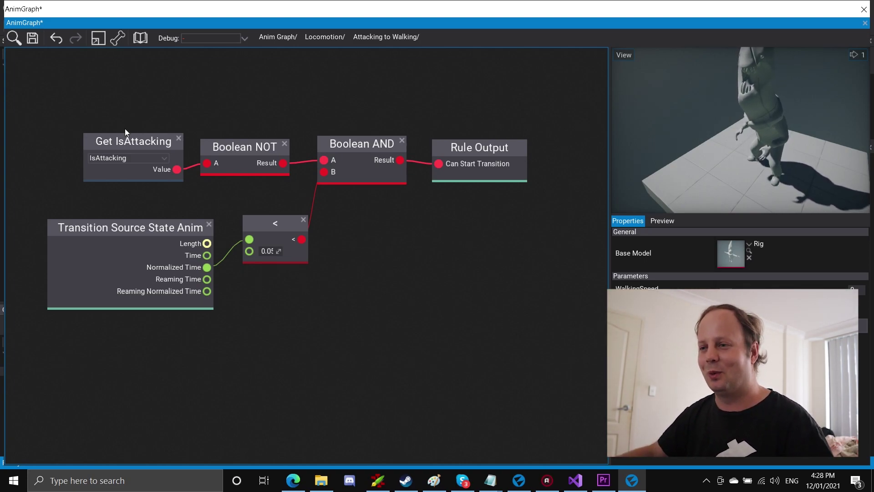
left_click_drag(120, 144, 118, 136)
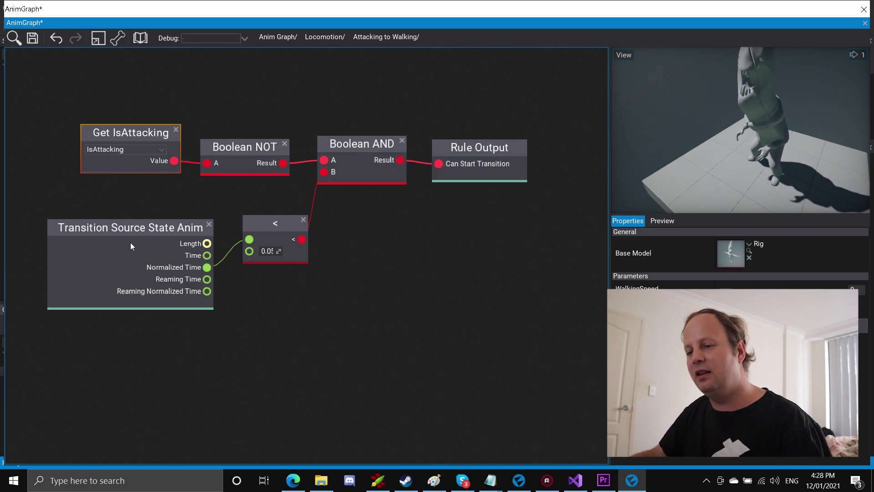
left_click(127, 231)
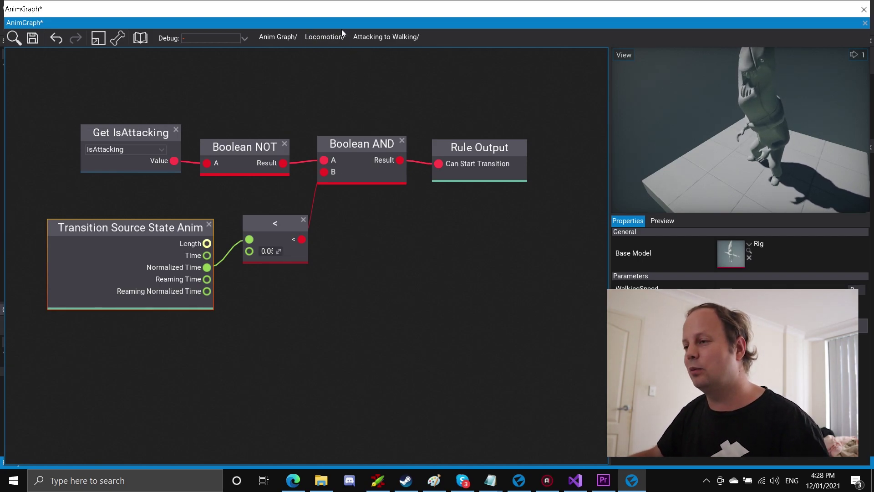
left_click(326, 38)
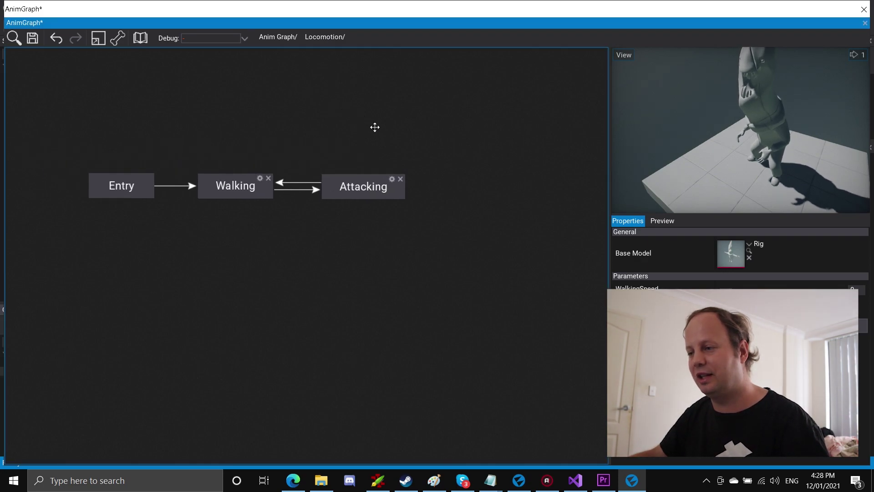
Restore the graph window and close the AnimGraph, discarding unsaved changes.
double_click(563, 19)
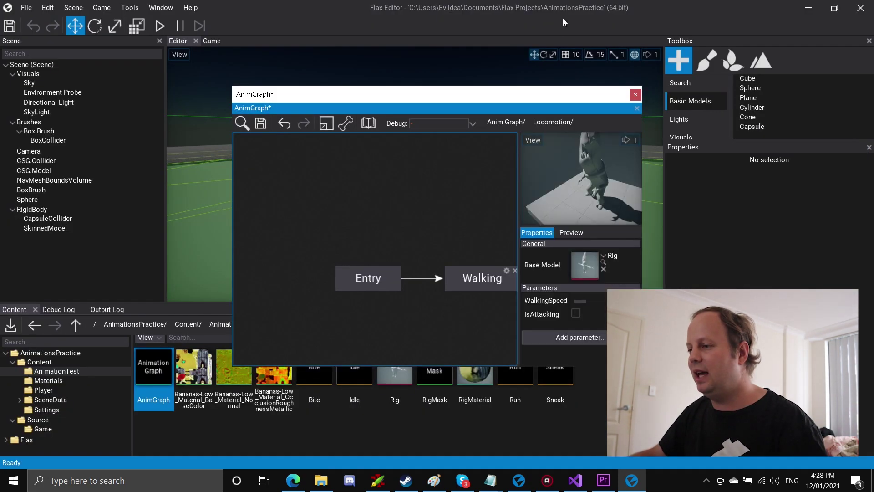
right_click_drag(389, 250, 293, 201)
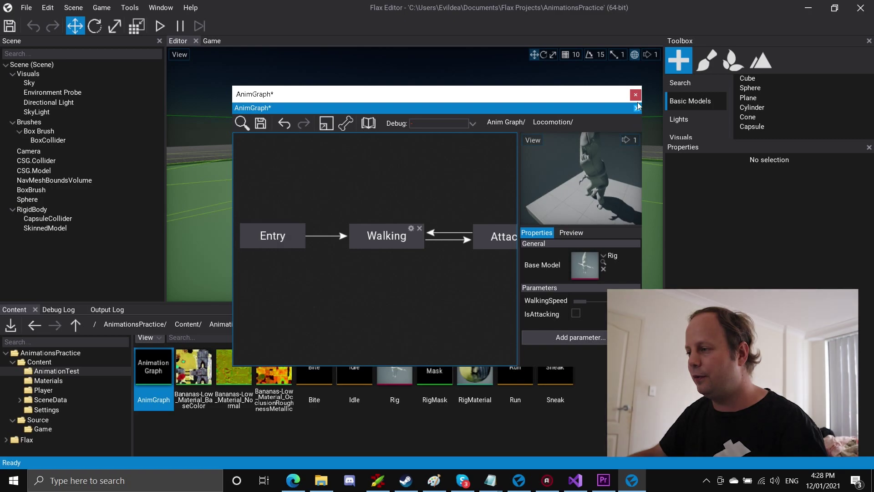
left_click(635, 95)
left_click(481, 286)
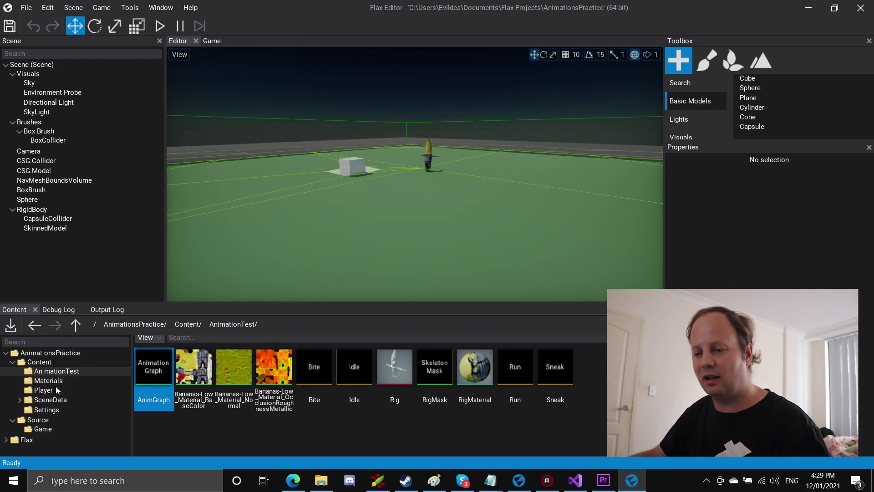
Open the Source/Game scripts folder and view its content-creation context menu.
left_click(49, 419)
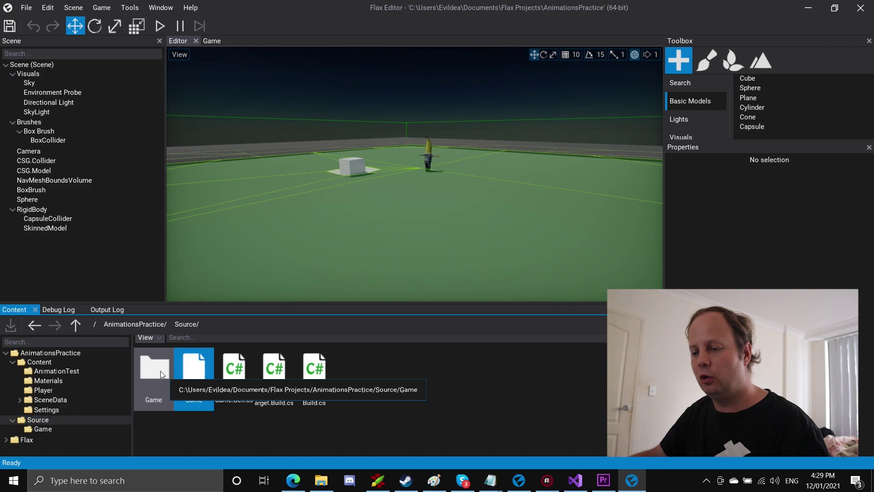
double_click(154, 374)
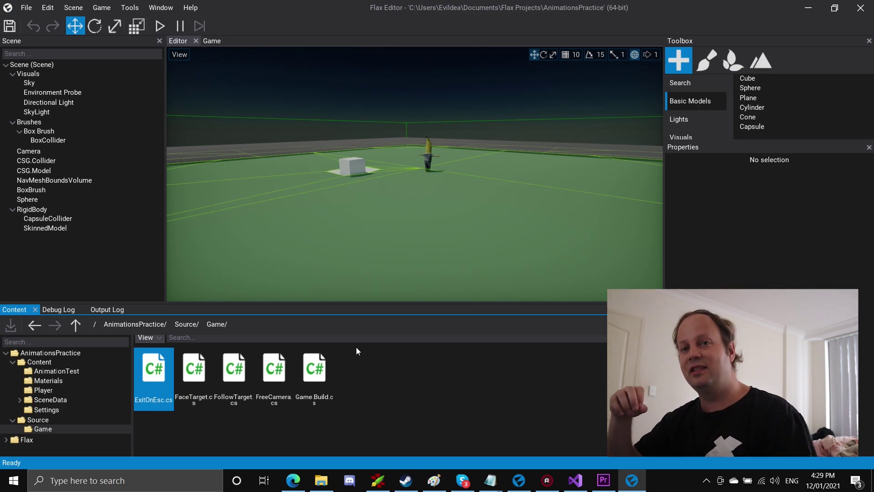
right_click(367, 396)
mouse_move(400, 473)
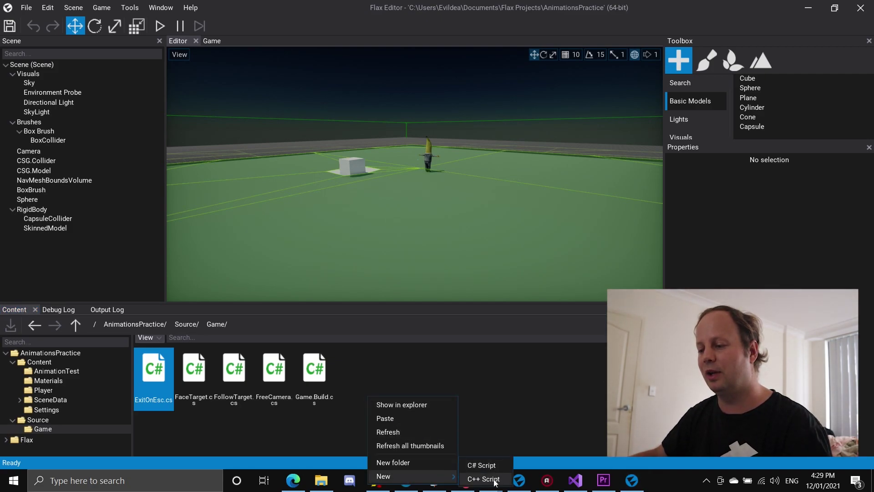
right_click(490, 373)
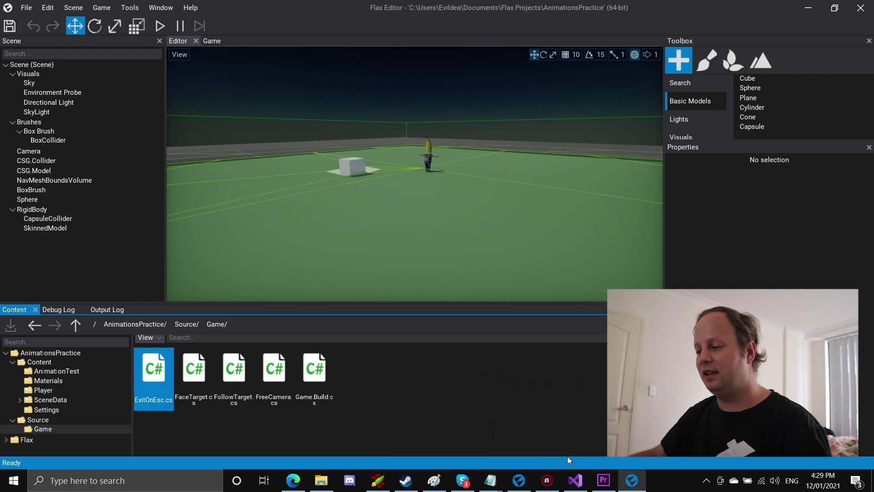
Switch to Visual Studio and scroll through FaceTarget.cs's OnUpdate LookRotation and Slerp code.
mouse_move(579, 482)
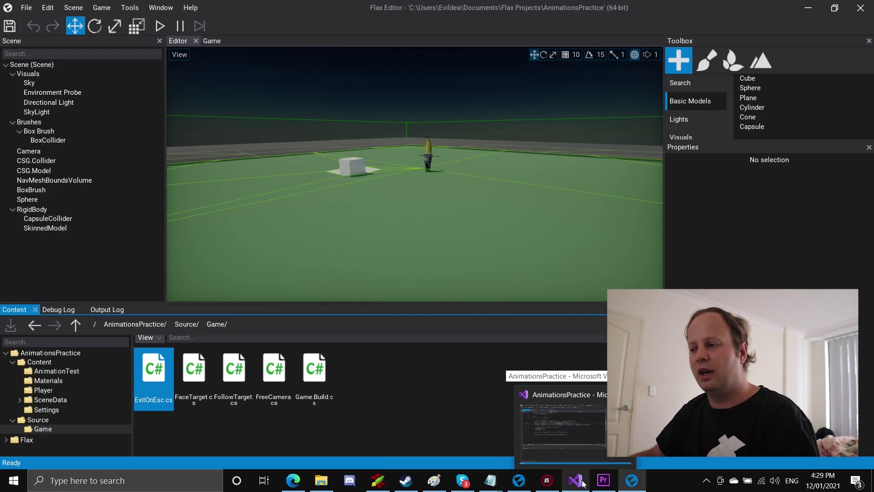
left_click(581, 481)
scroll(403, 219, "up", 4)
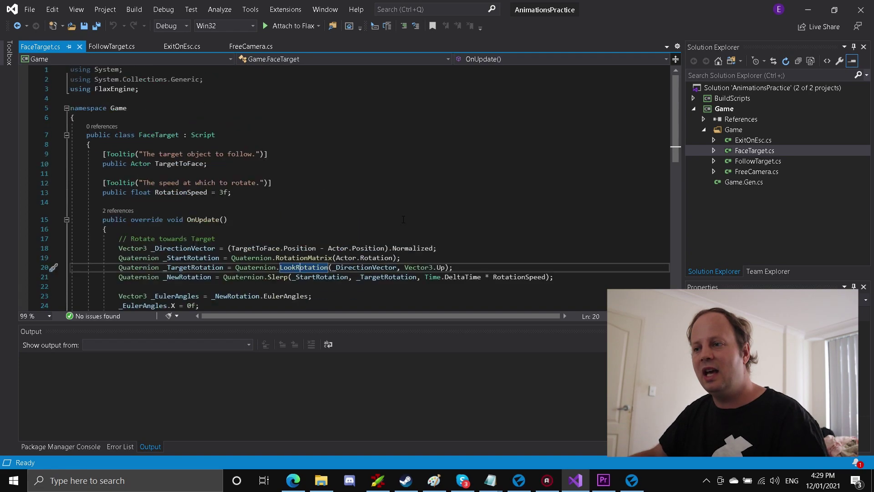
scroll(404, 219, "down", 3)
scroll(403, 219, "up", 2)
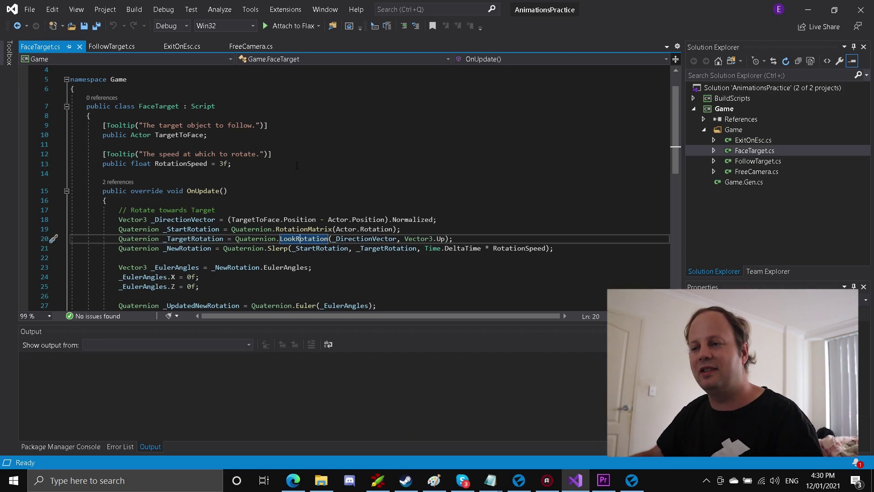
scroll(297, 166, "down", 3)
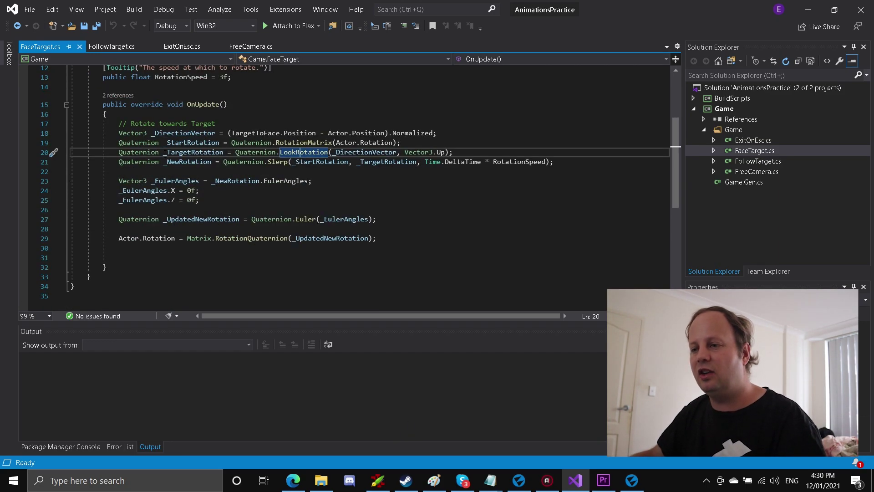
Open FollowTarget.cs and scroll to the top to look at the _pathPosition field.
double_click(766, 162)
scroll(491, 220, "up", 10)
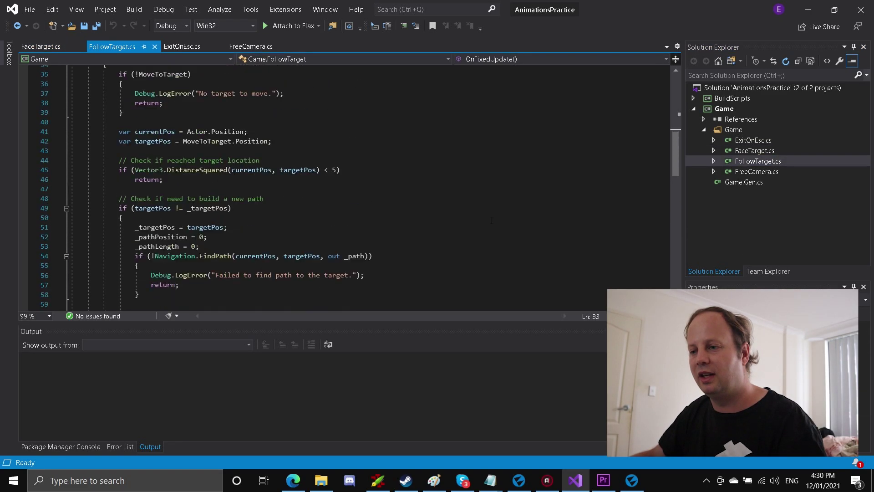
scroll(492, 220, "up", 8)
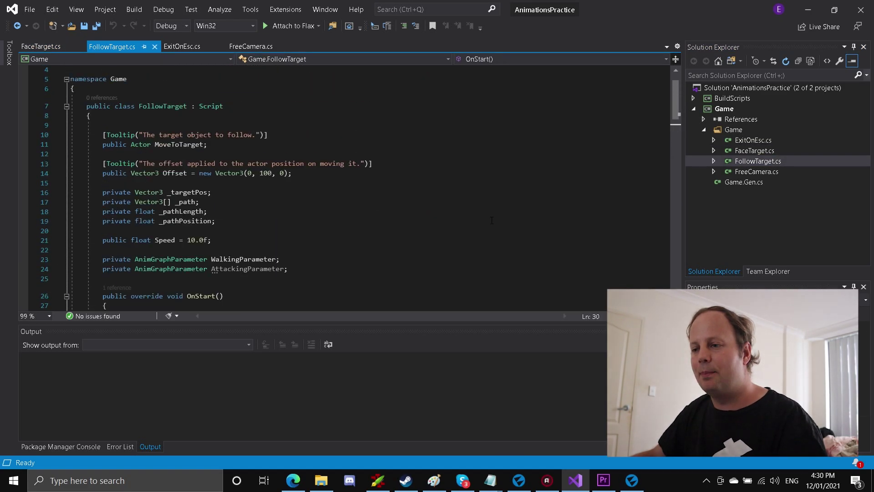
left_click(492, 221)
Highlight every use of WalkingParameter, from its declaration to its fetch in OnStart.
scroll(216, 254, "down", 3)
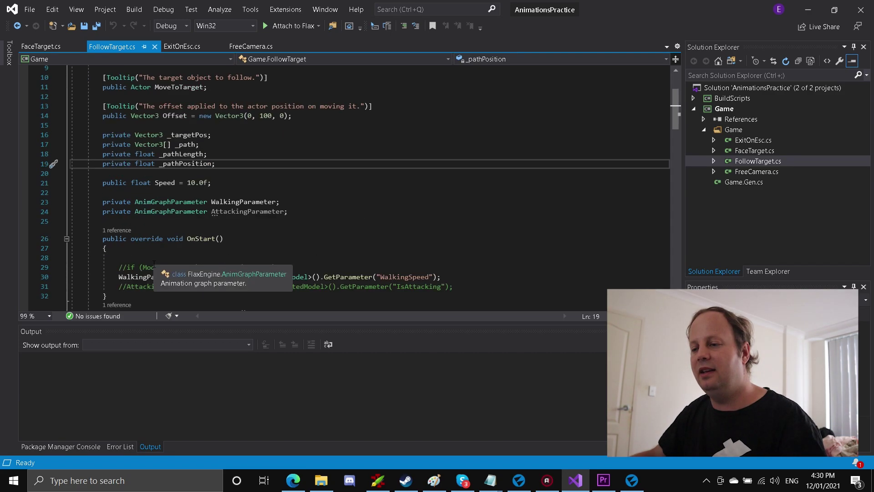
left_click(182, 183)
left_click(242, 173)
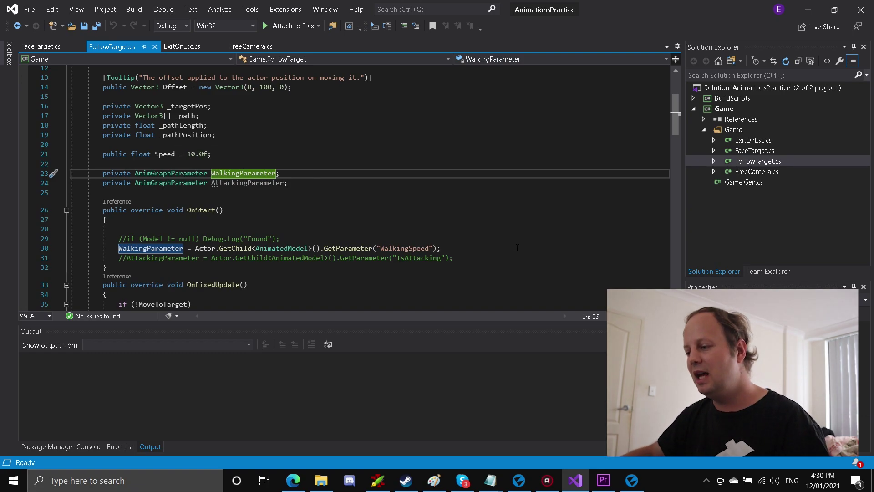
left_click(518, 481)
Show RigidBody's Follow Target script settings: target Sphere, offset 0, 95, 0, speed 300.
left_click(631, 480)
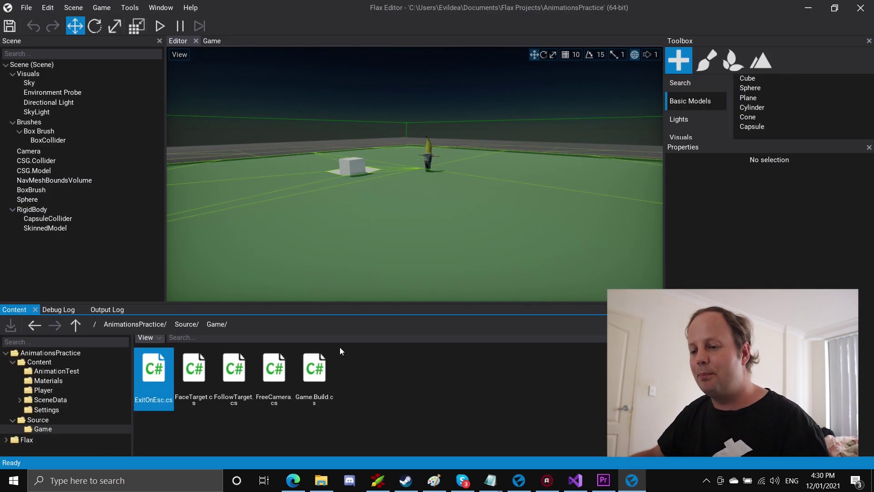
left_click(56, 361)
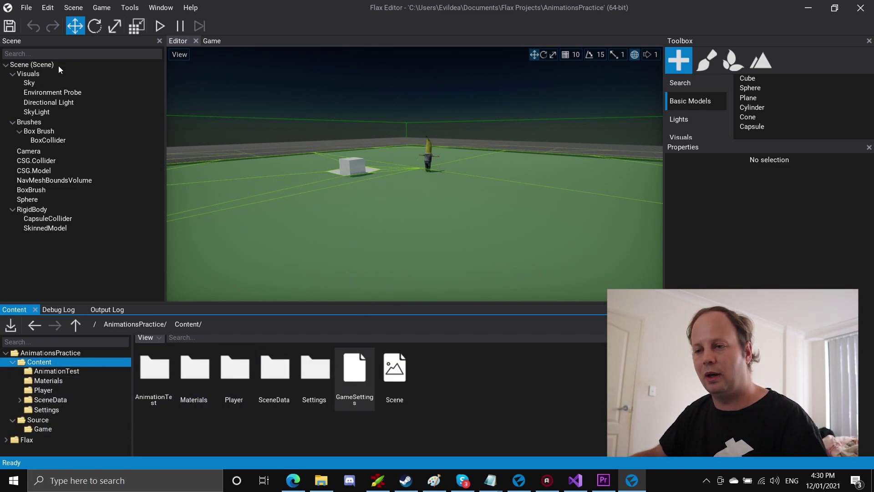
left_click(31, 210)
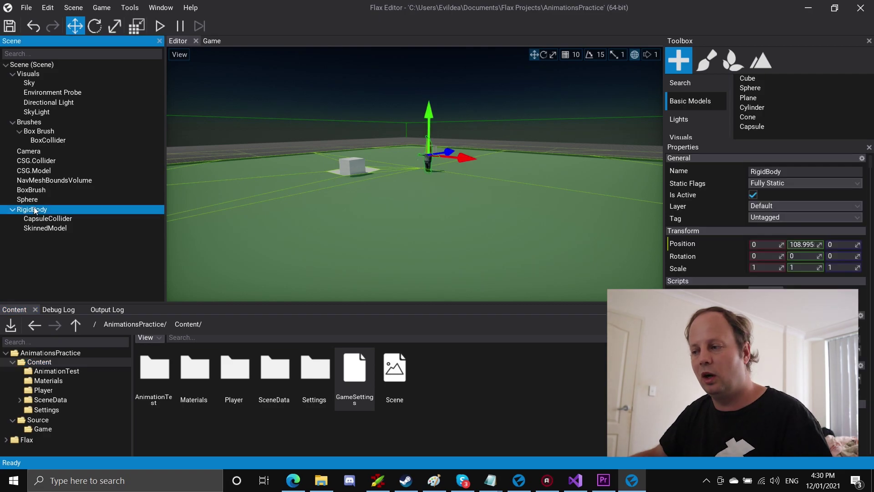
scroll(763, 273, "down", 3)
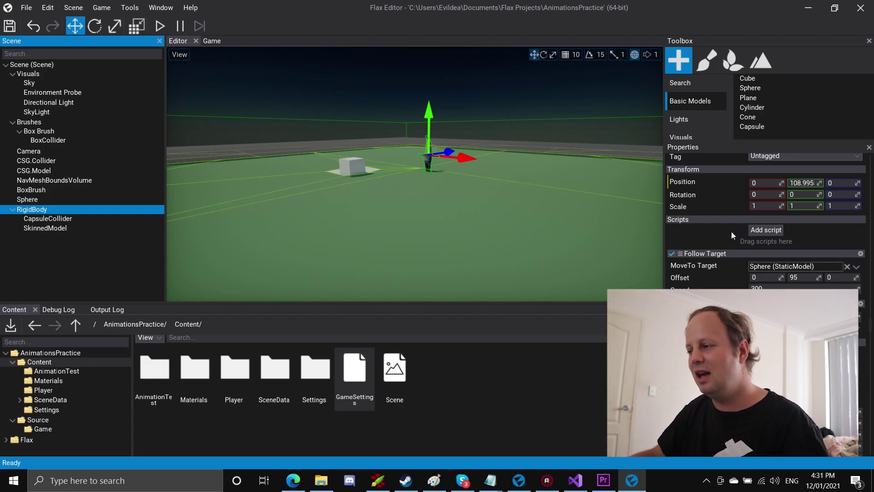
Create a new Visual Script asset named ff in Content with the Script base class.
right_click(512, 412)
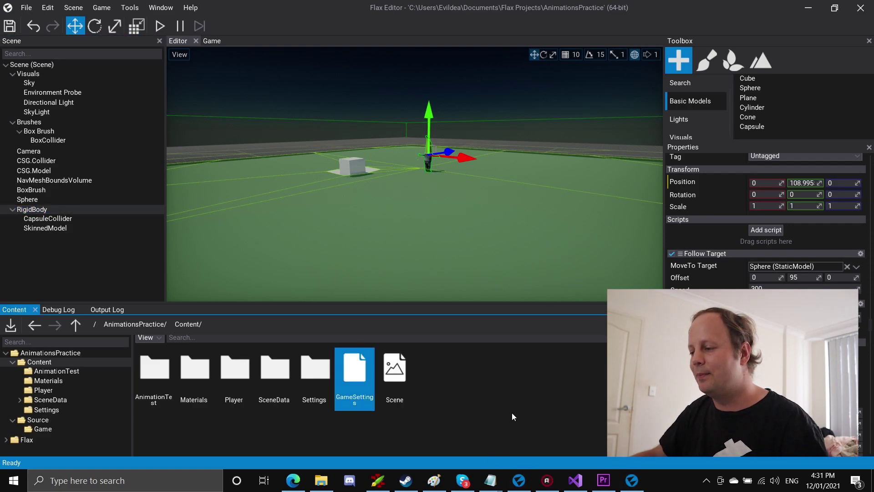
mouse_move(563, 388)
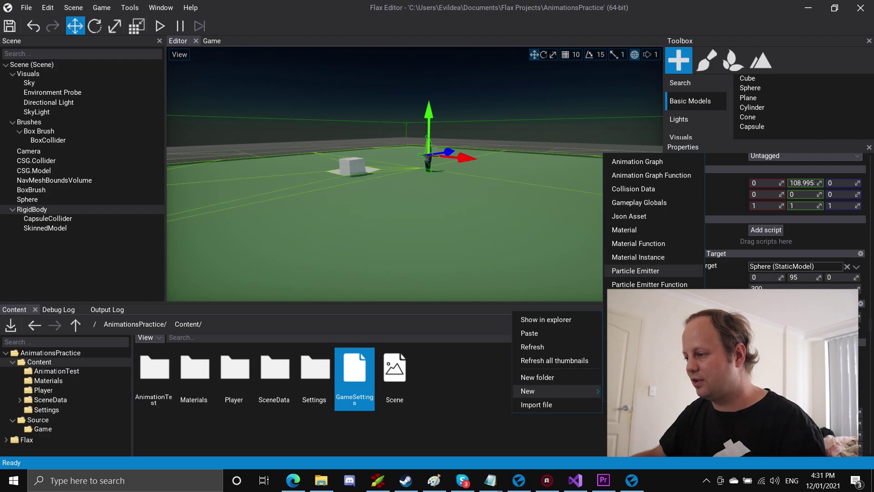
left_click(637, 394)
left_click(459, 379)
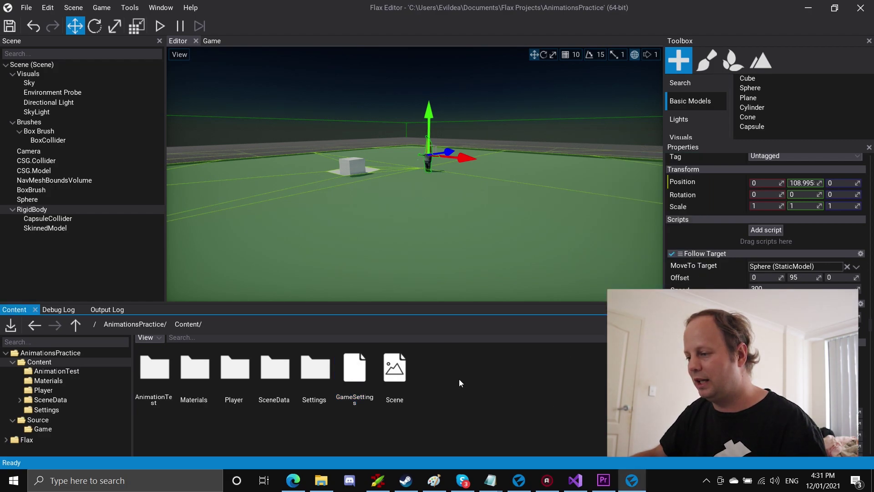
right_click(443, 373)
mouse_move(527, 451)
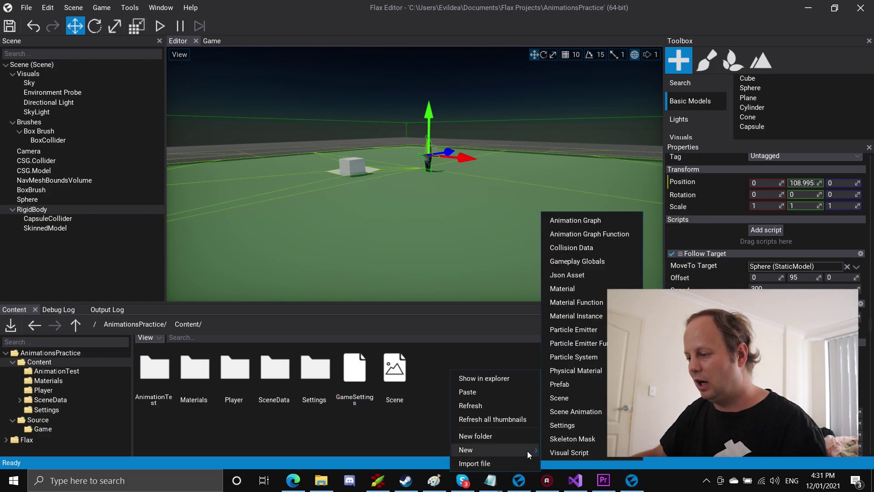
left_click(577, 454)
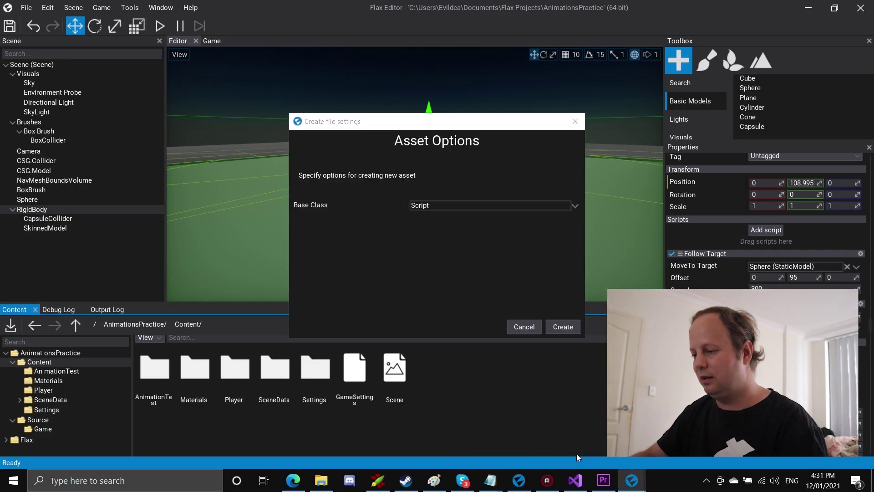
key("Return")
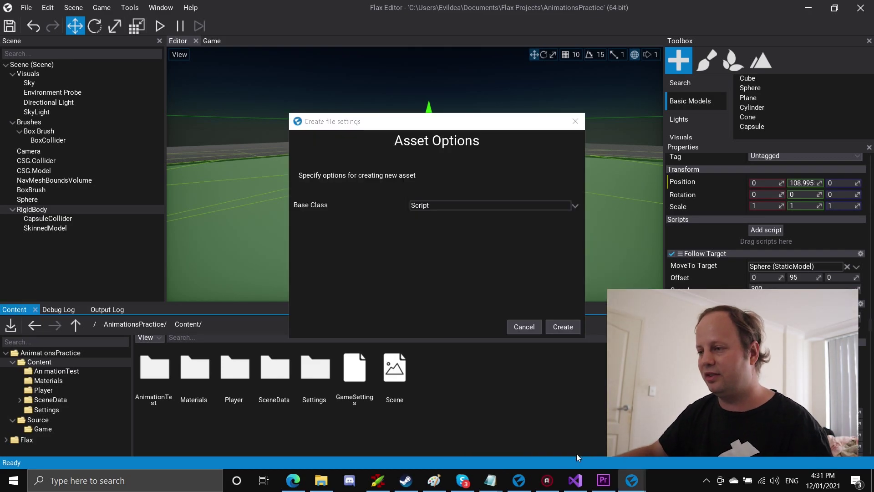
left_click(552, 326)
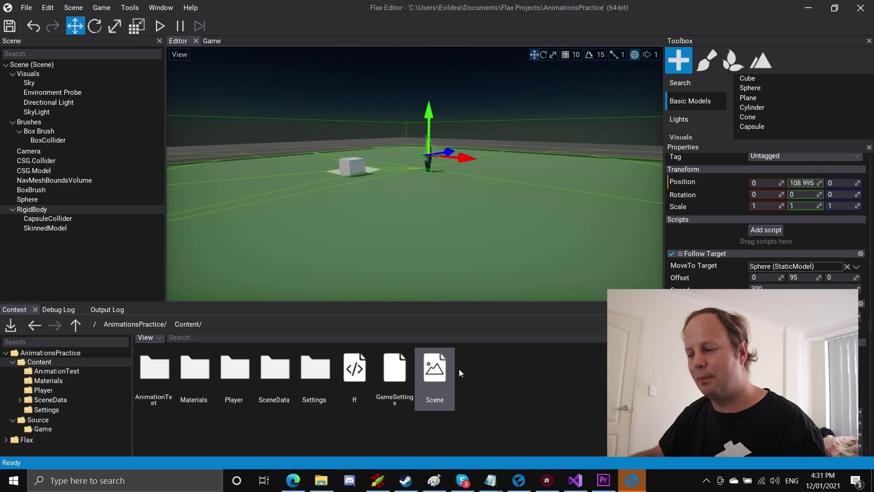
Open ff, browse its graph's node list and parameter types, then close its editor.
double_click(356, 379)
right_click(351, 195)
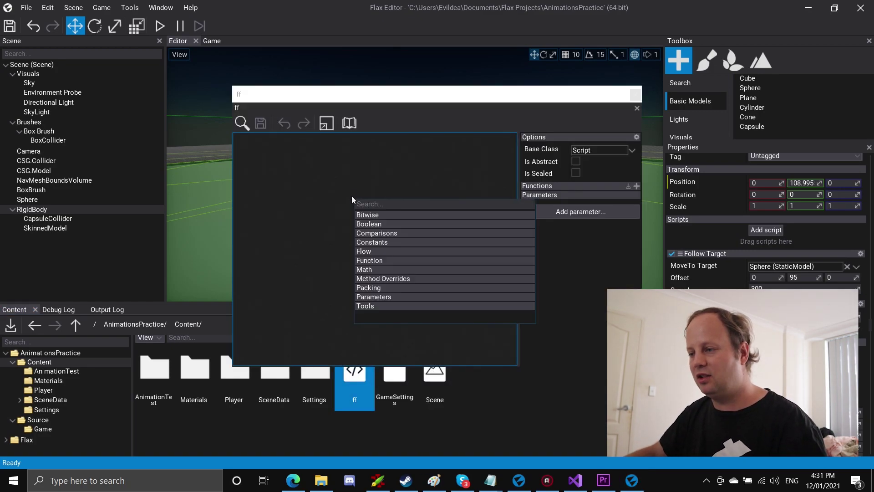
left_click(375, 156)
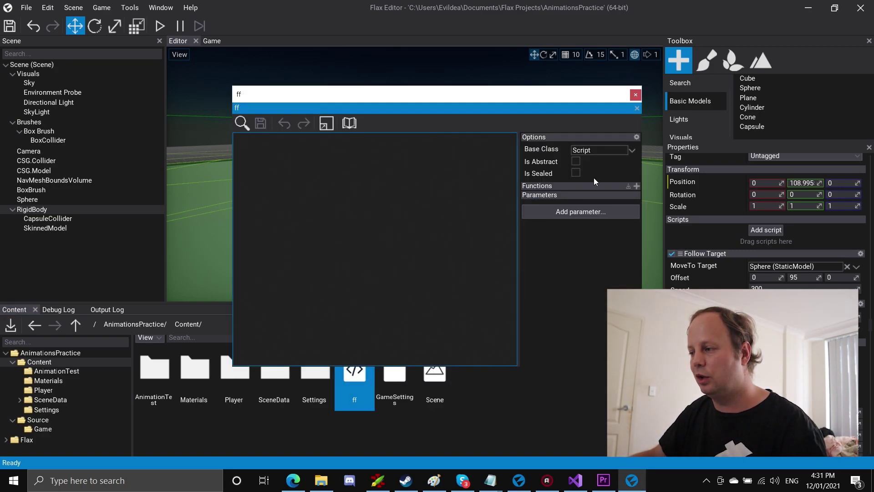
left_click(578, 210)
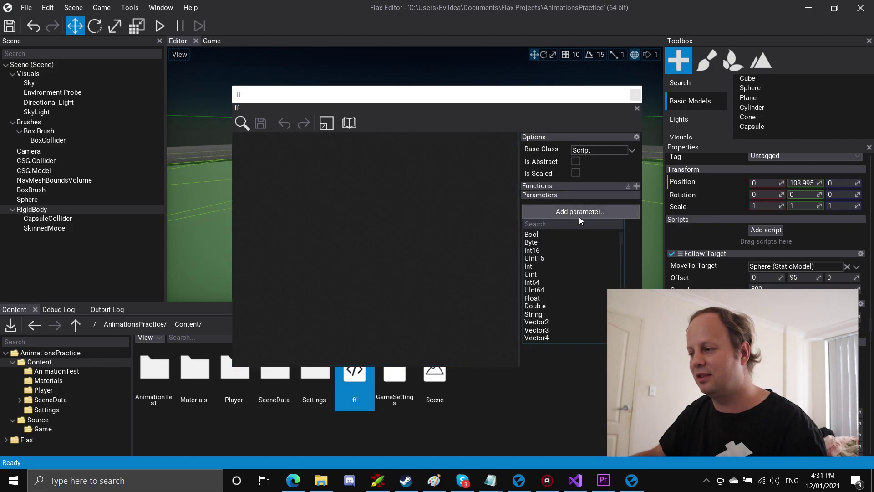
left_click(428, 206)
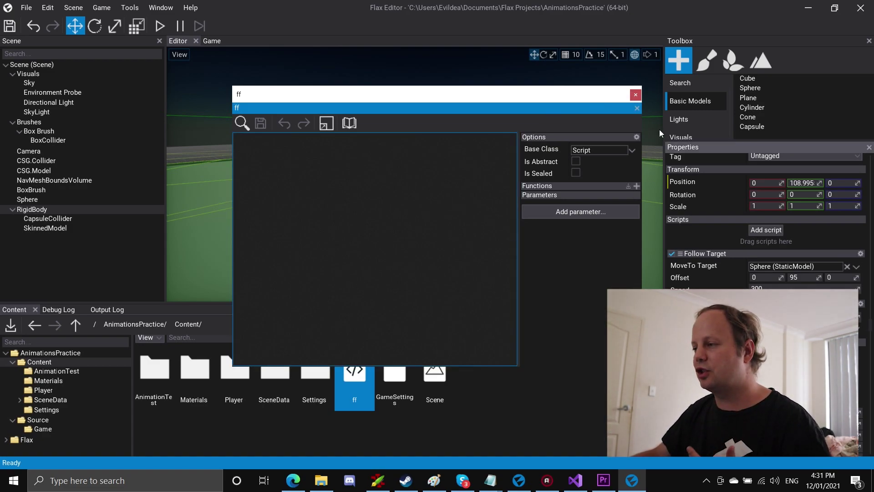
left_click(636, 95)
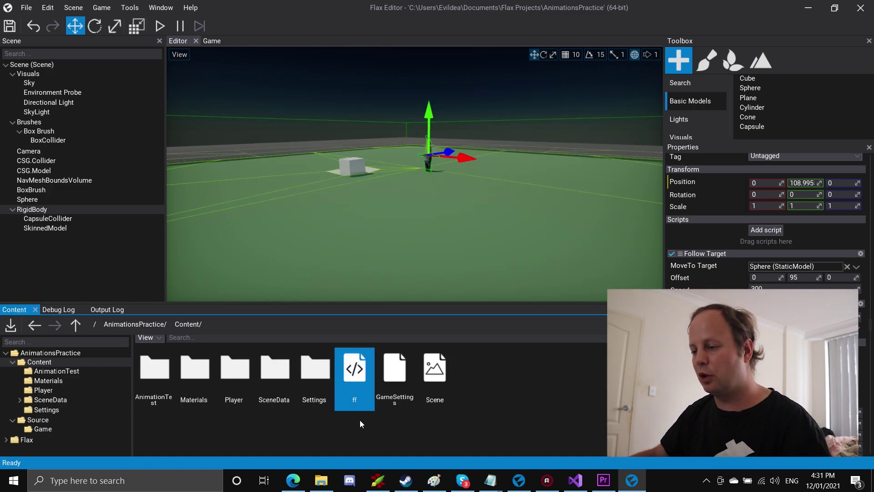
Delete the ff visual script asset and confirm the deletion.
key("Delete")
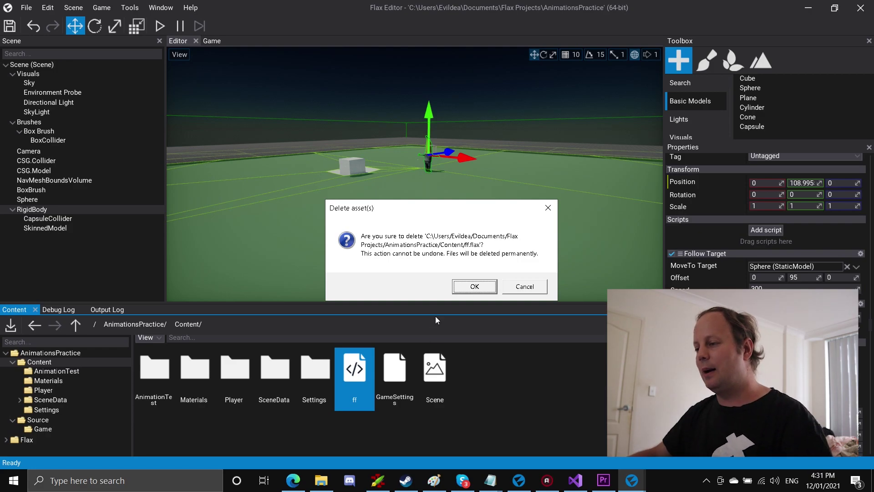
left_click(475, 287)
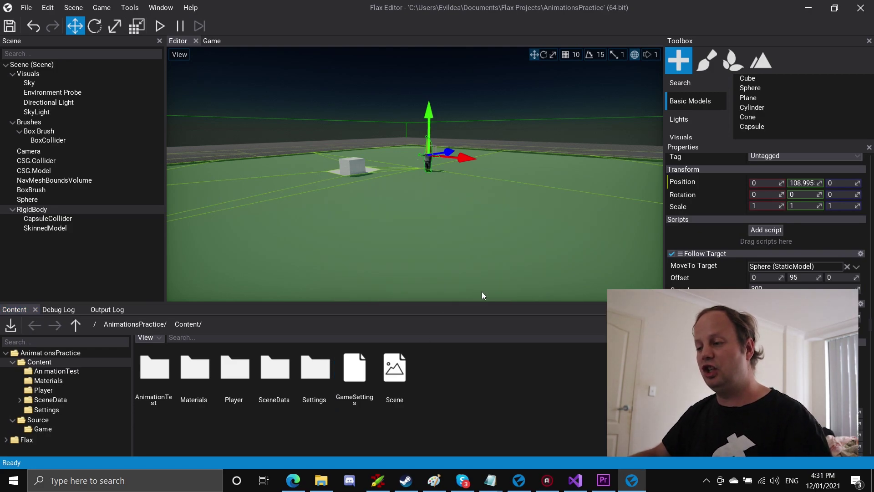
left_click(473, 372)
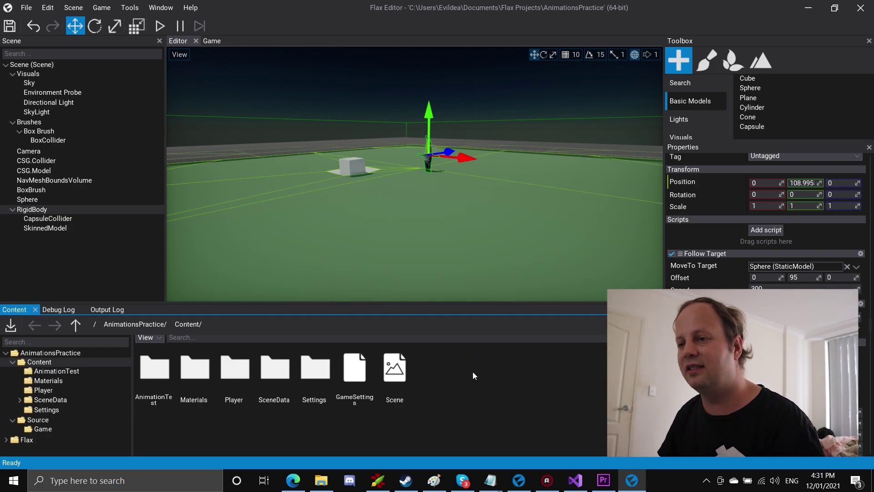